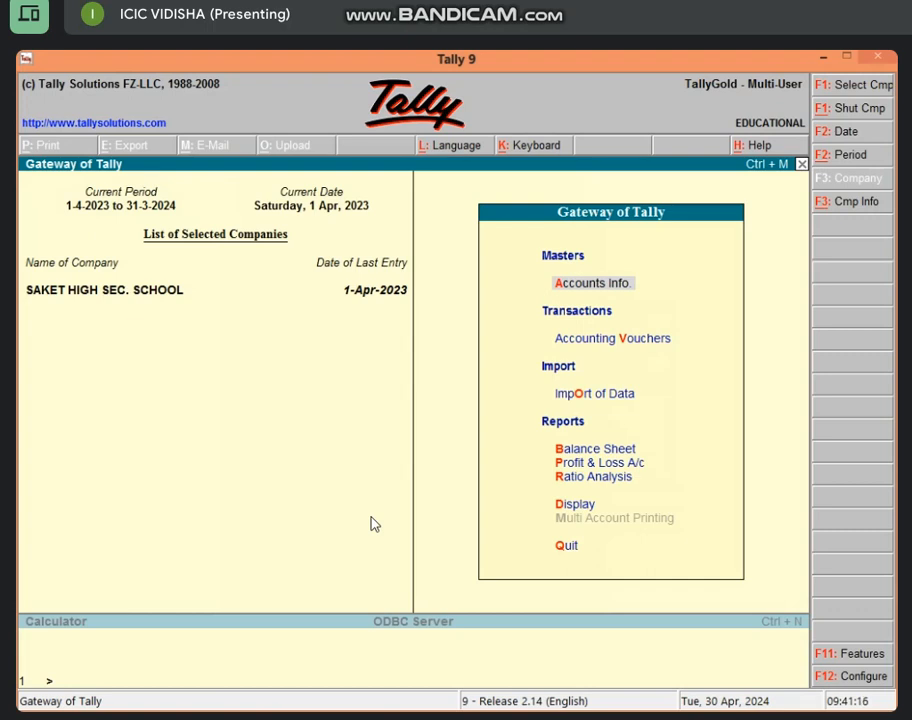
Start a new ledger and name it as the employee's account, without an alias
key(a)
key(l)
key(c)
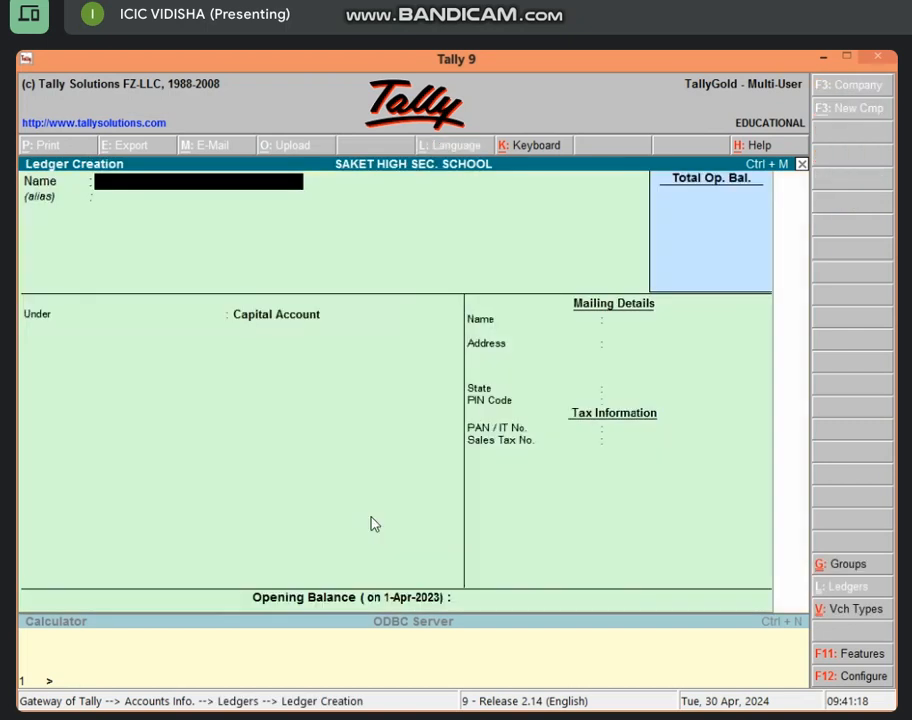
text(MONIKA'S A/C)
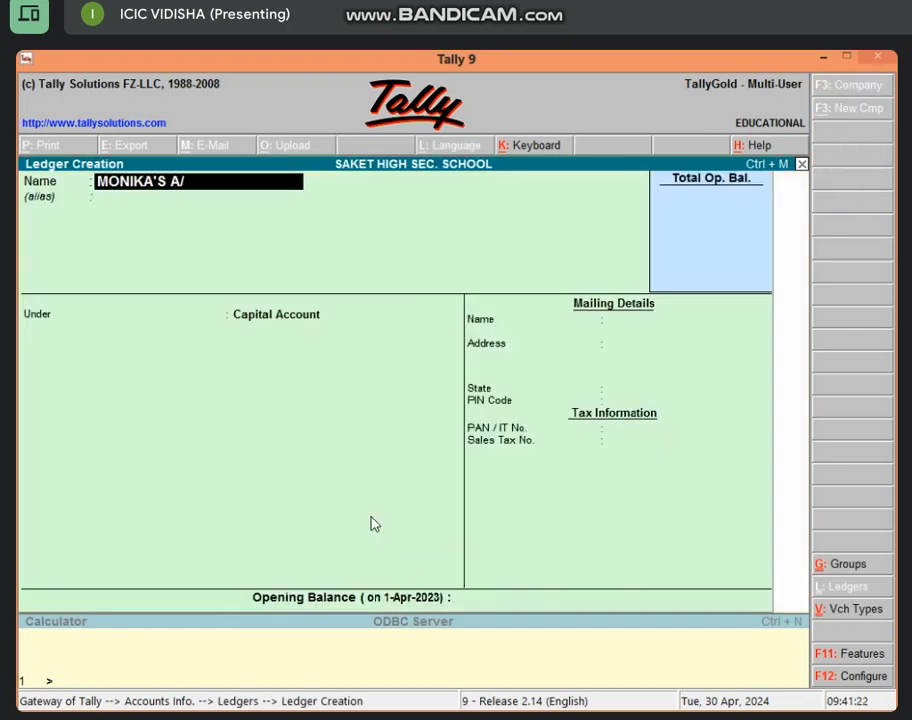
key(Return)
key(Return)
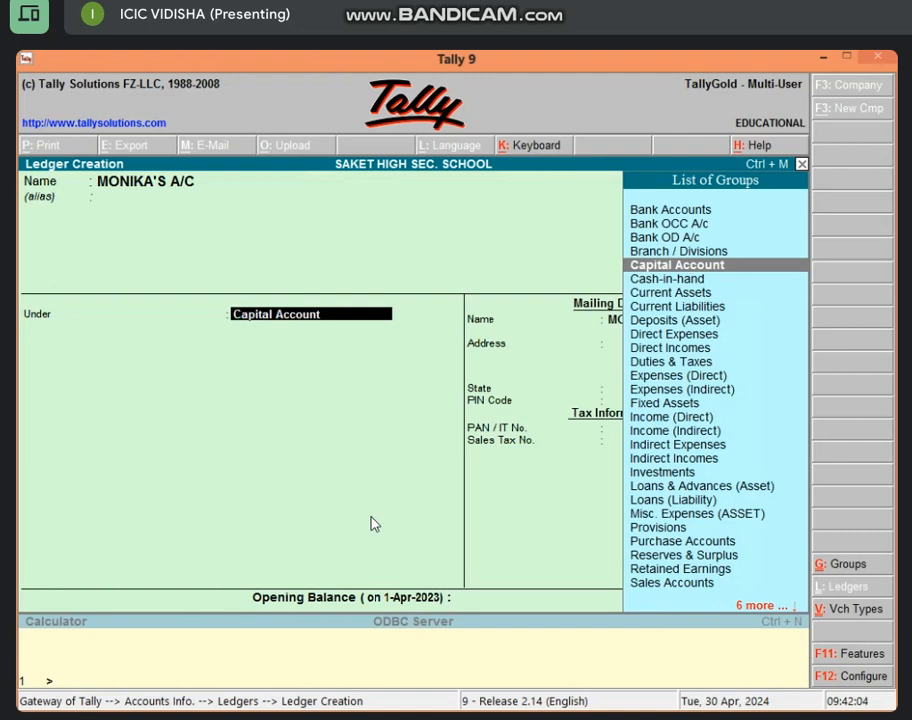
Place the employee's ledger under Direct Expenses, save it and return to the Gateway of Tally
text(D)
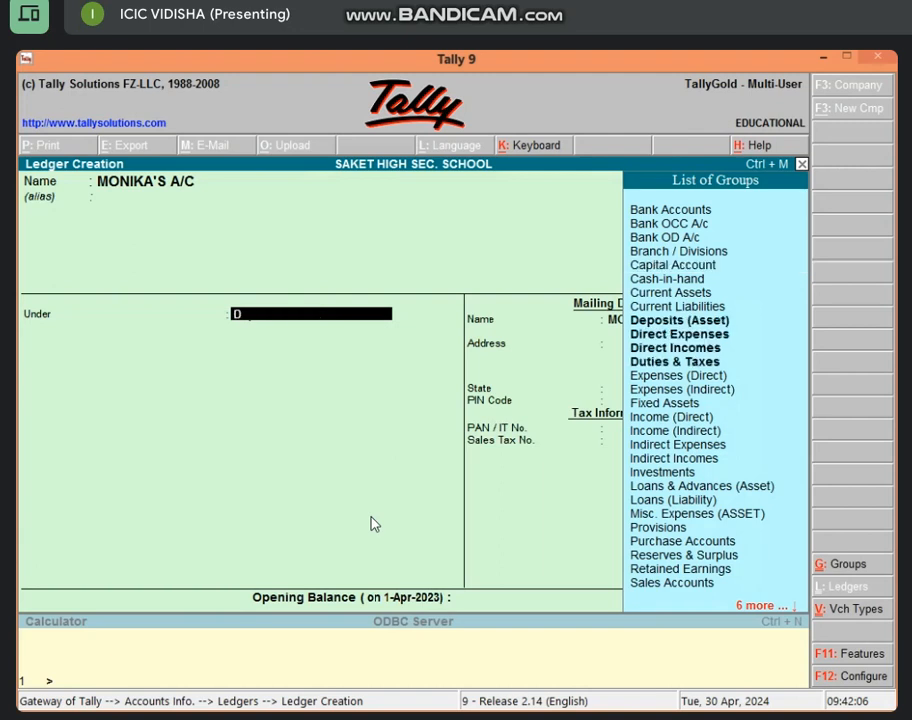
text(i)
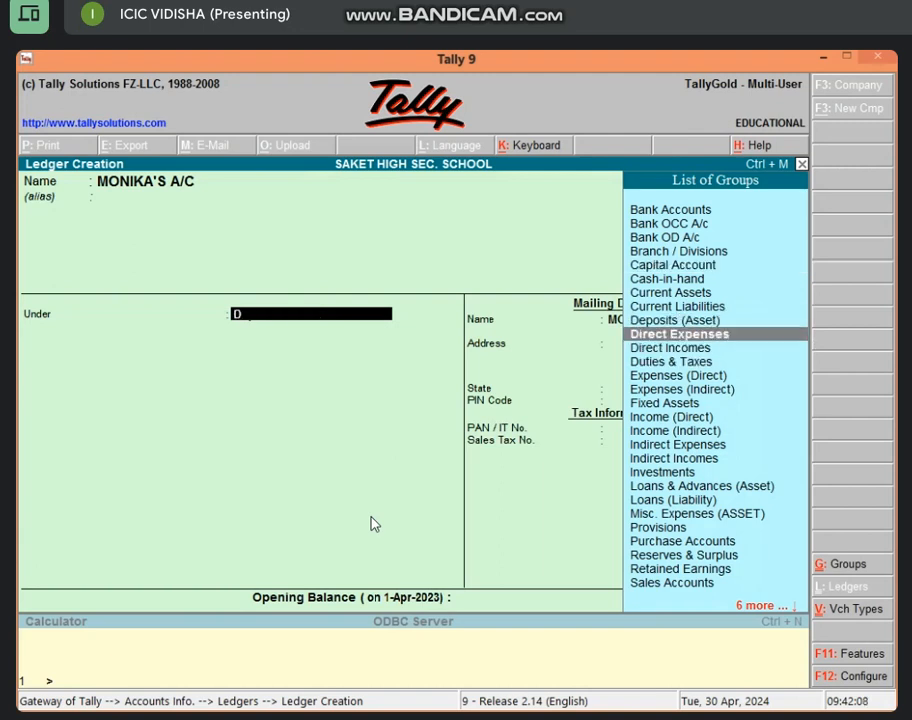
key(Return)
key(Return)
key(Return)
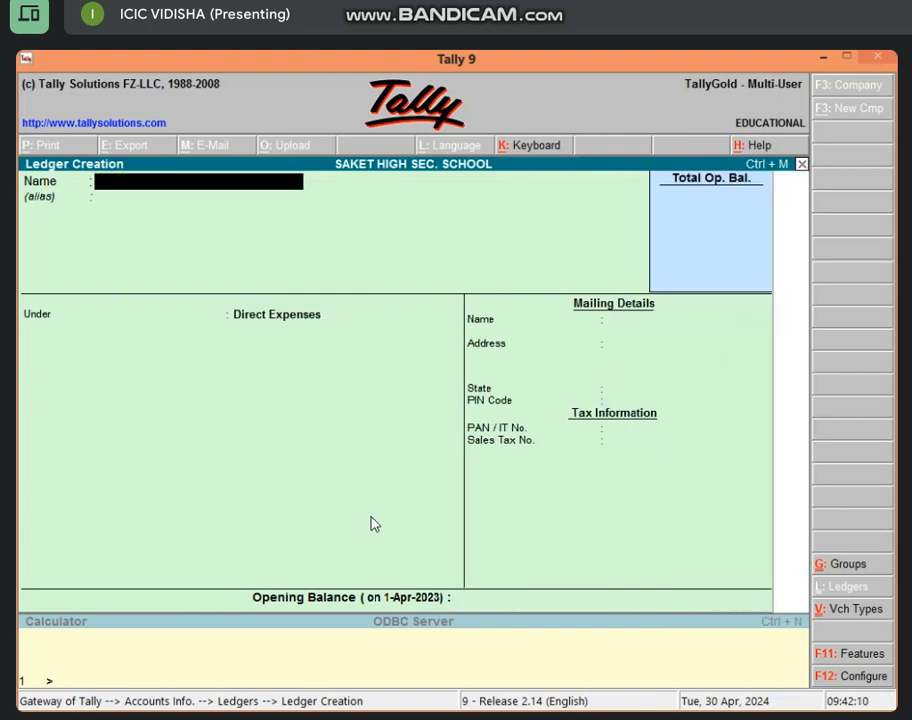
key(Escape)
key(Return)
key(Escape)
key(Escape)
Open a payment voucher and debit the employee's account with 4000
key(v)
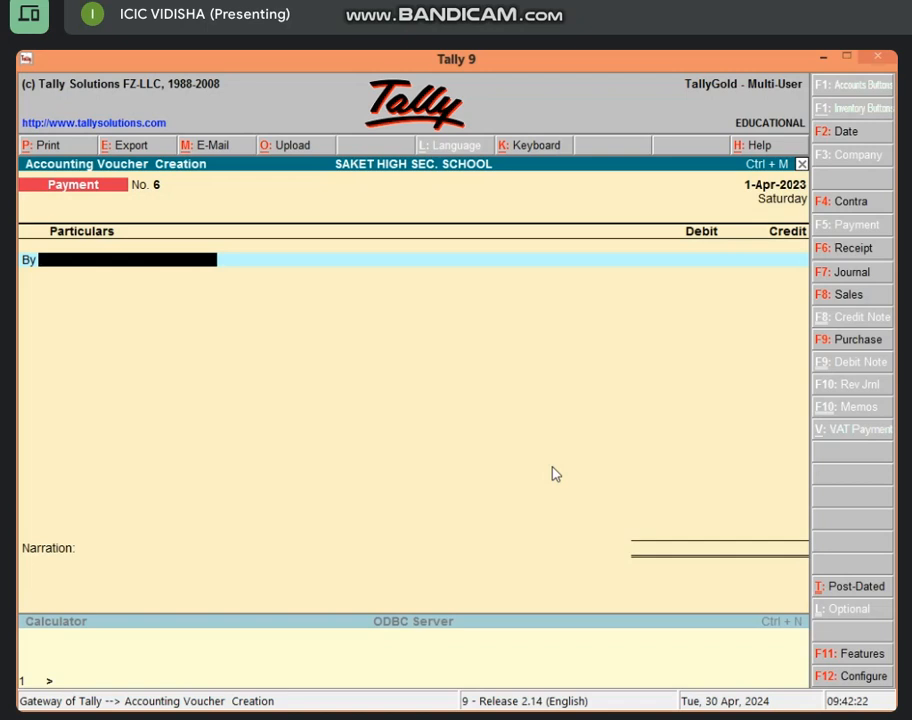
text(M)
key(Down)
key(Down)
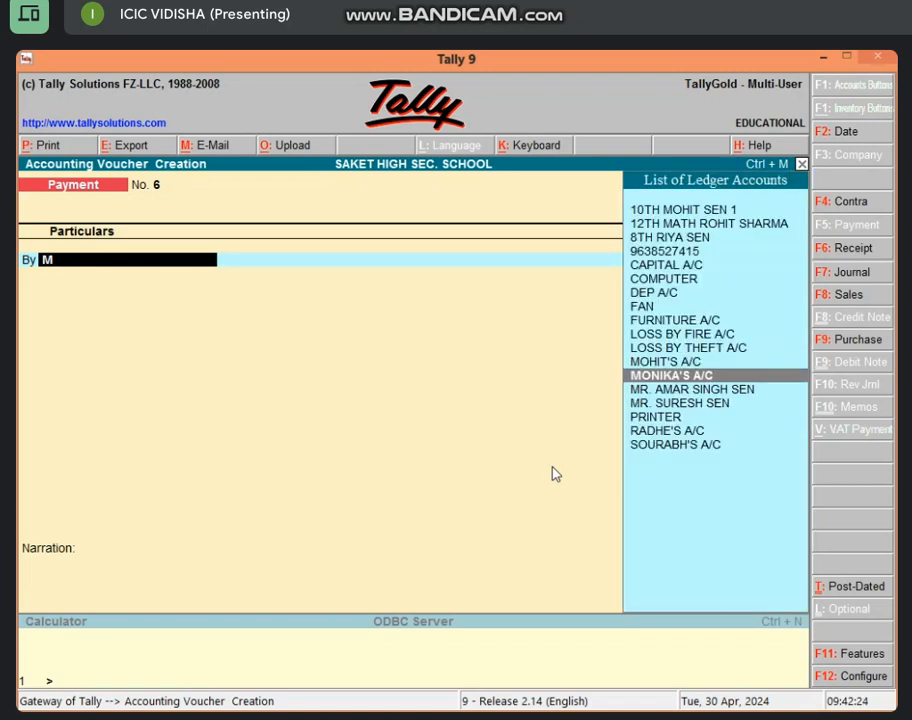
key(Return)
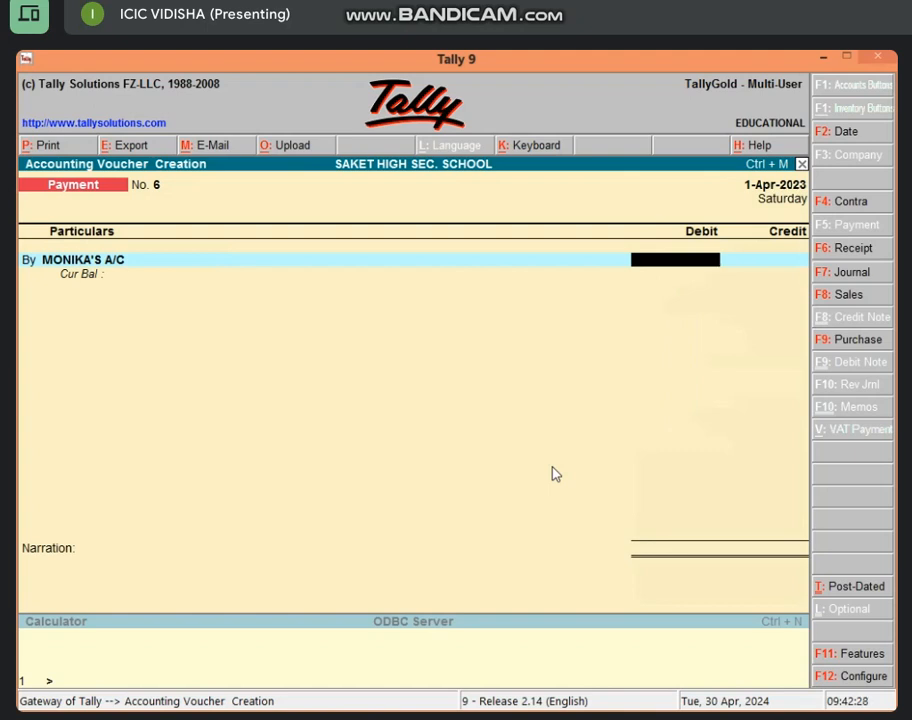
text(40000)
key(BackSpace)
key(Return)
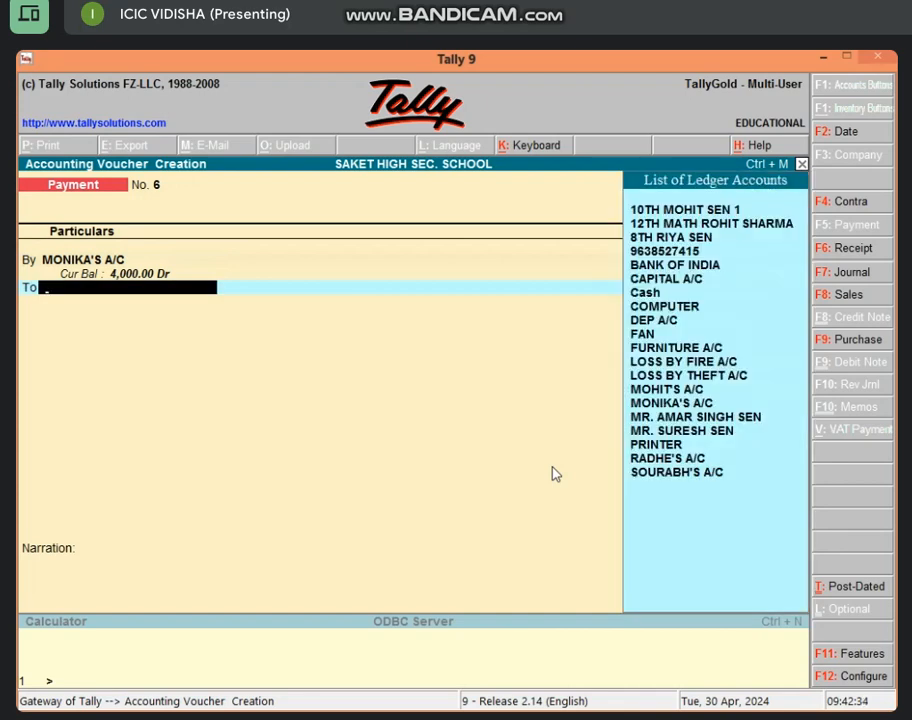
Credit Cash with 4,000 in the payment voucher, leave the narration empty and exit voucher entry
key(Down)
key(Down)
key(Down)
key(Down)
key(Down)
key(Down)
key(Down)
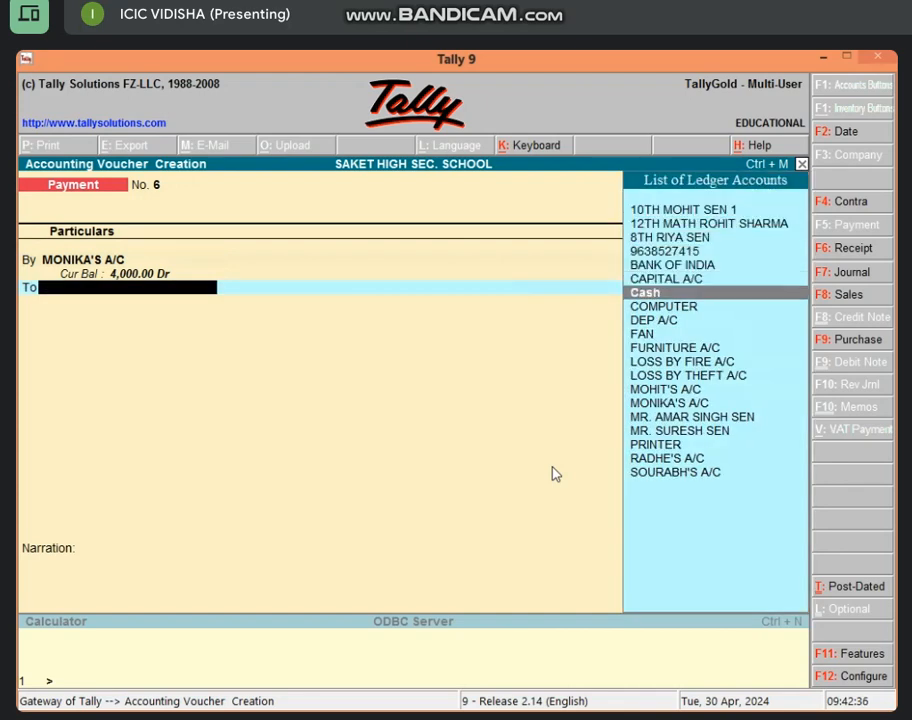
key(Return)
key(Return)
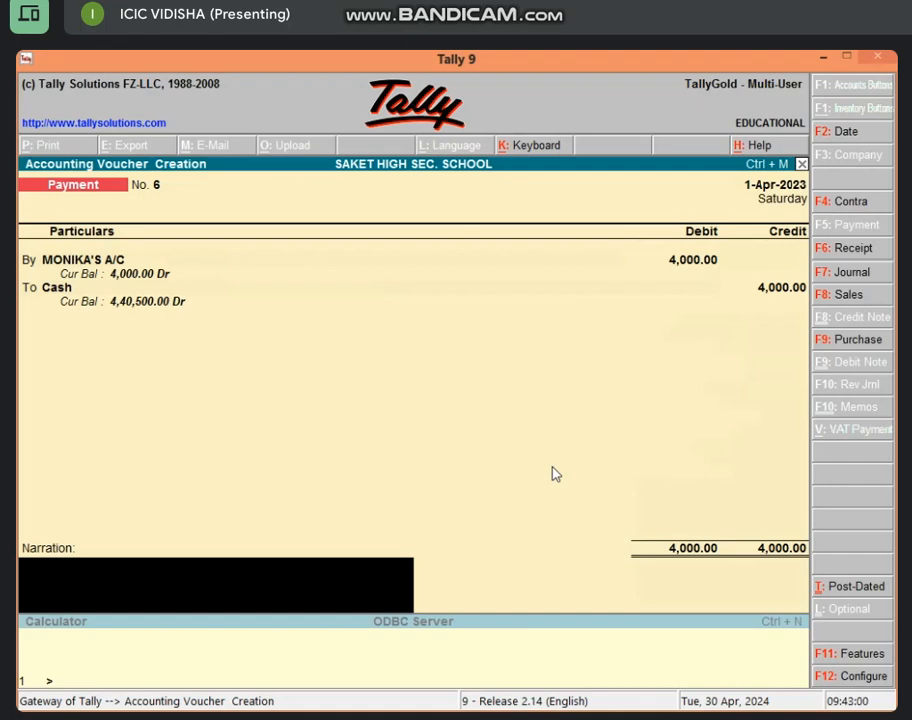
key(Escape)
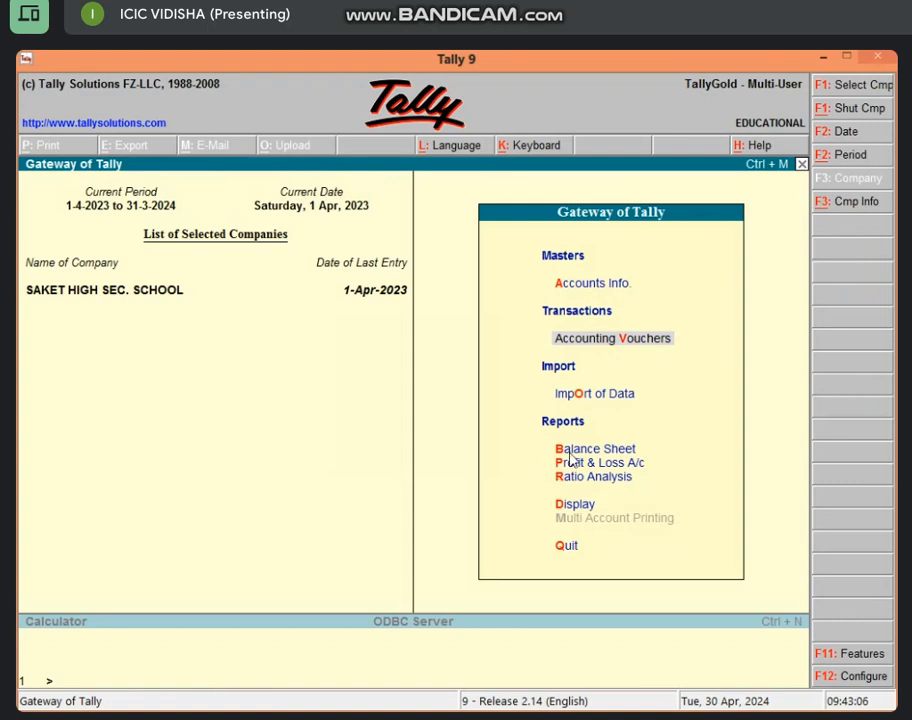
Set Maintain Payroll to Yes in the company's Accounting Features and save the configuration
key(F11)
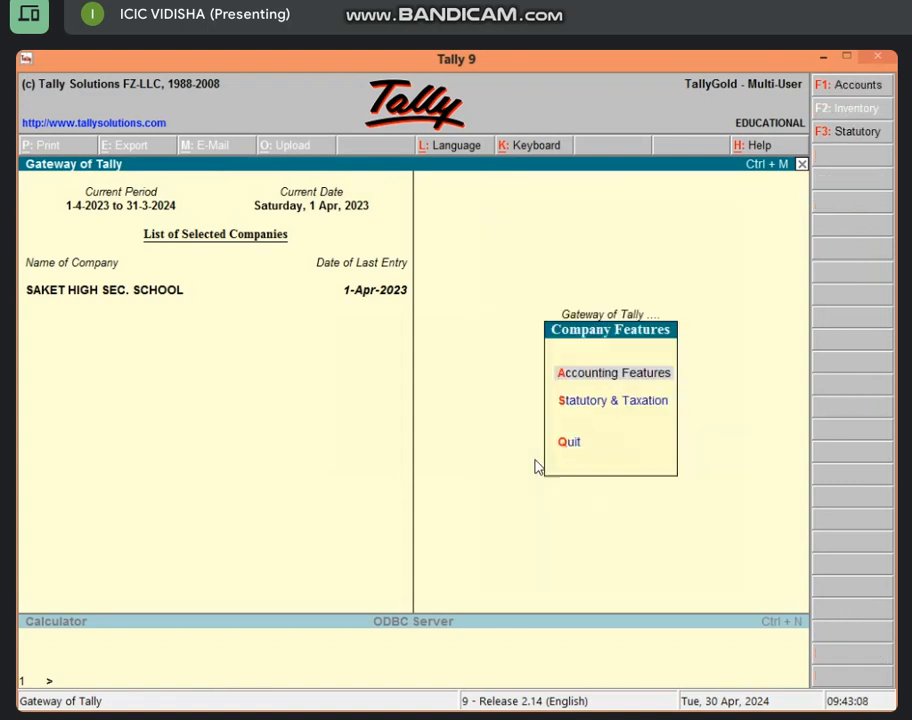
click(622, 390)
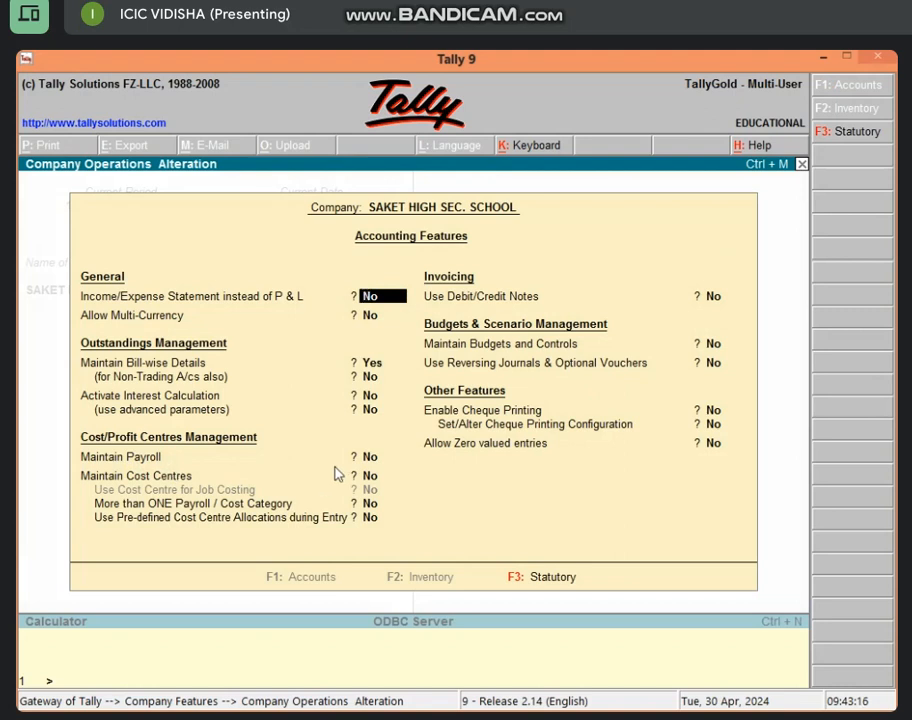
click(376, 460)
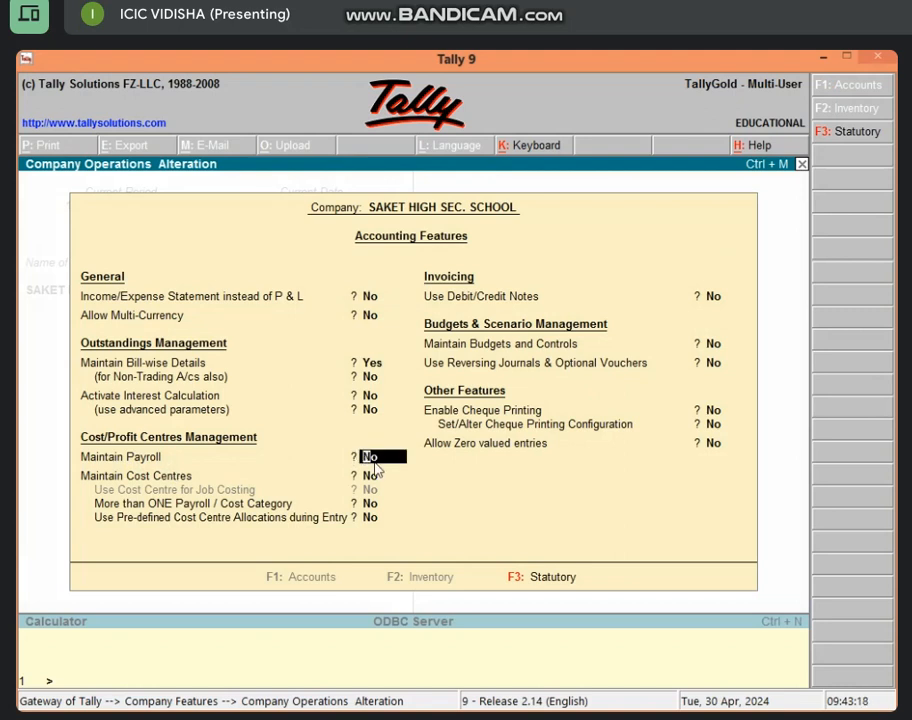
text(y)
key(ctrl+a)
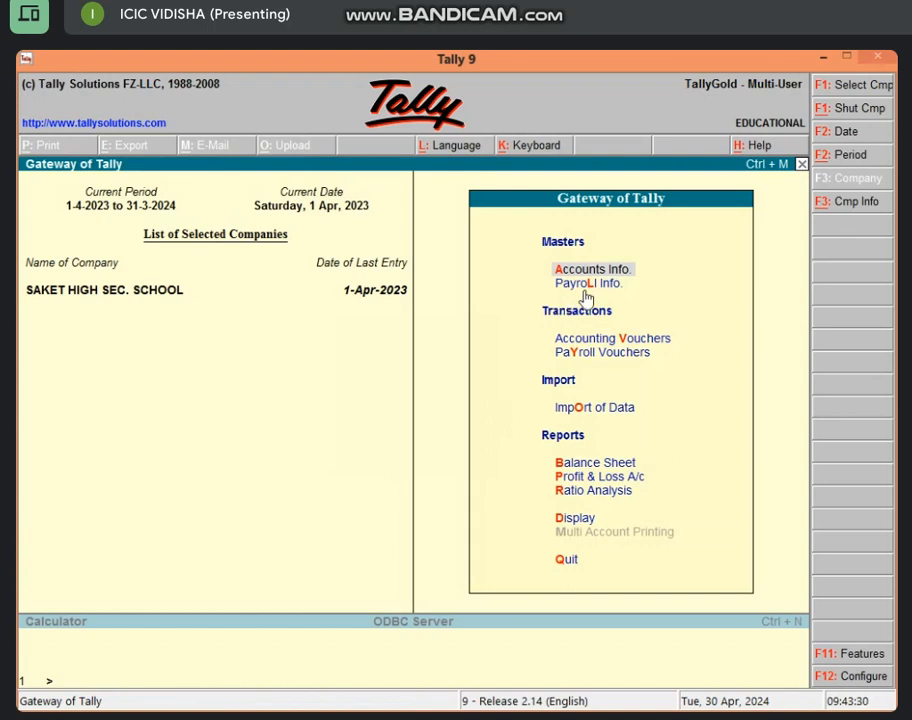
Start a new payroll pay head named SALARY with the type Earnings for Employees
click(592, 291)
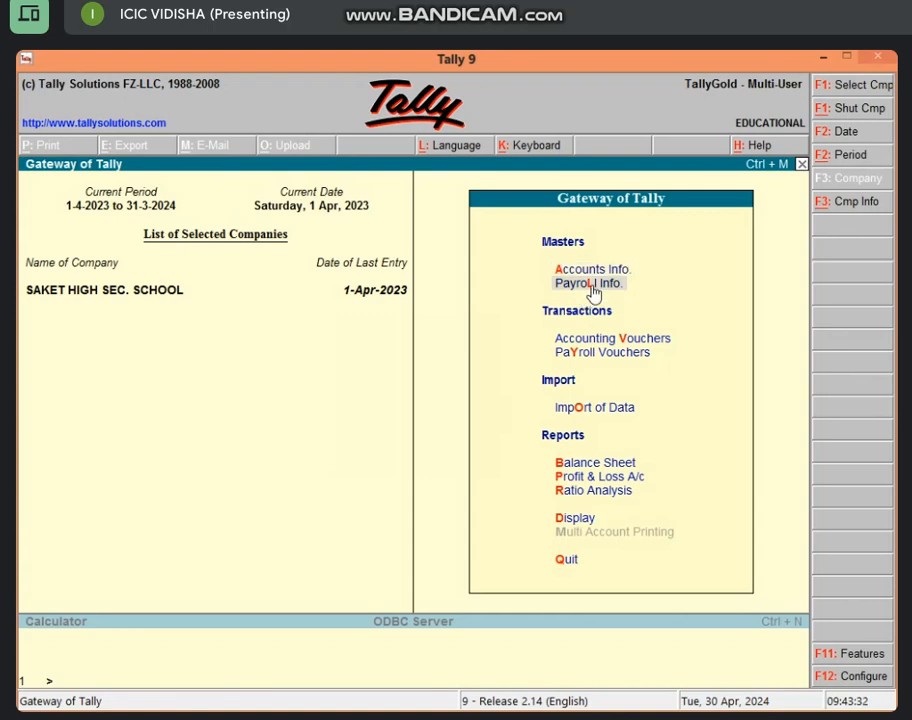
click(598, 289)
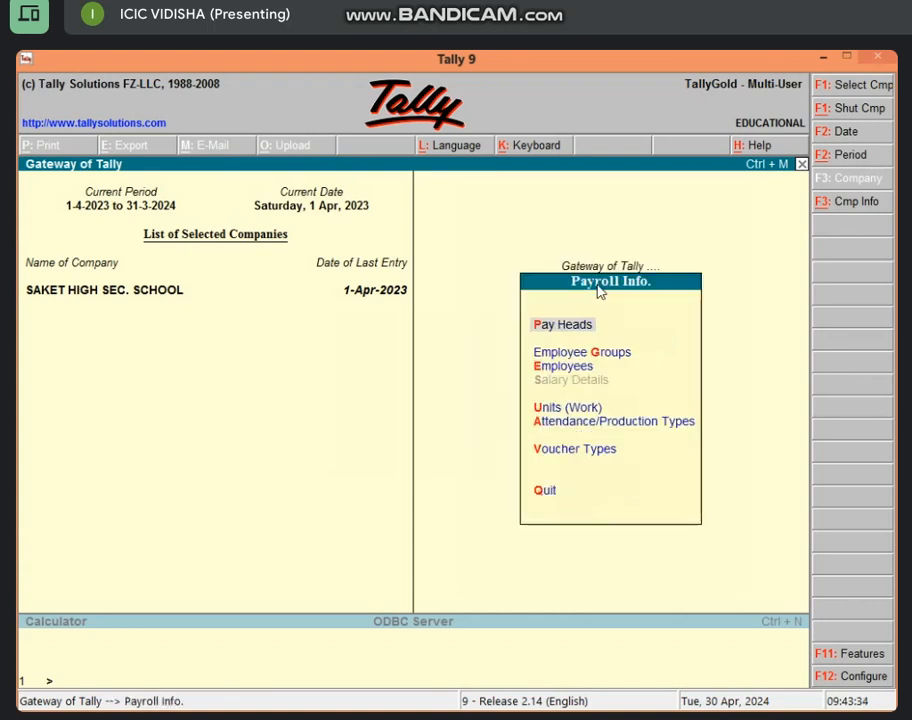
click(564, 325)
click(596, 372)
text(SALARY)
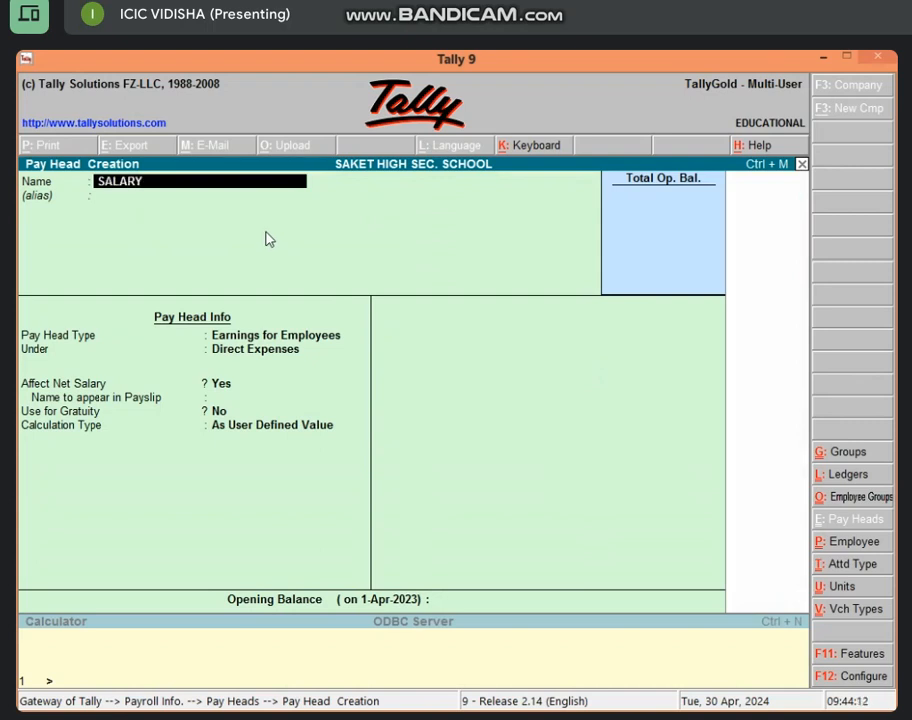
key(Return)
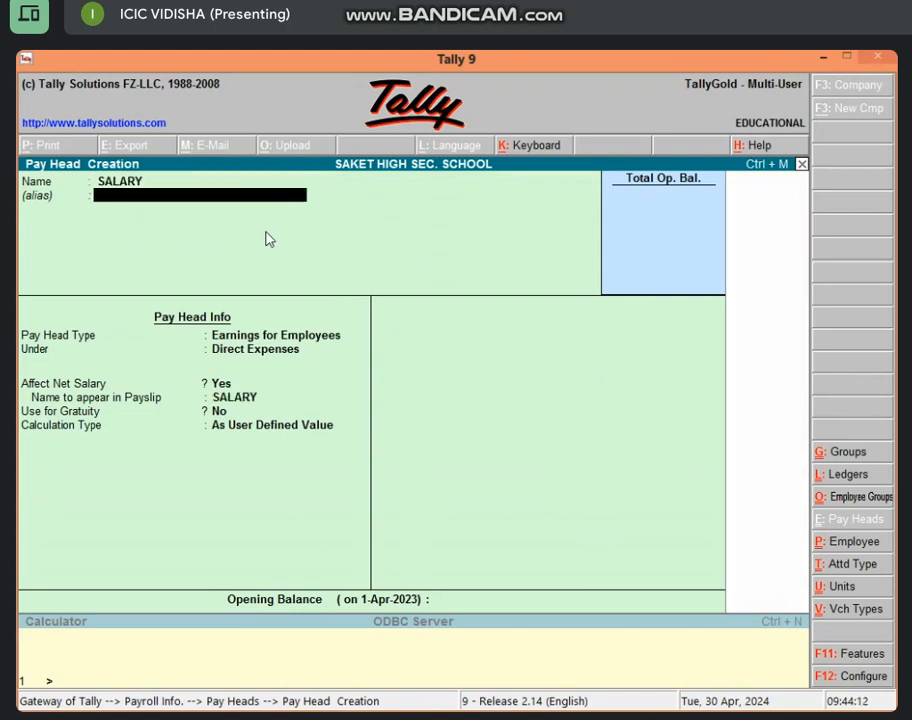
key(Return)
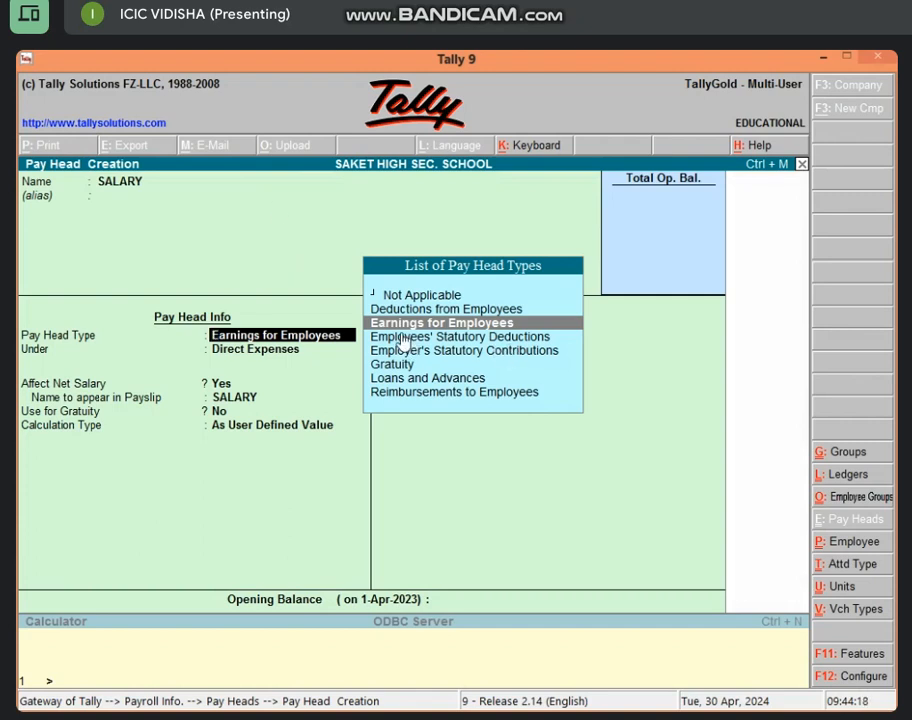
key(Return)
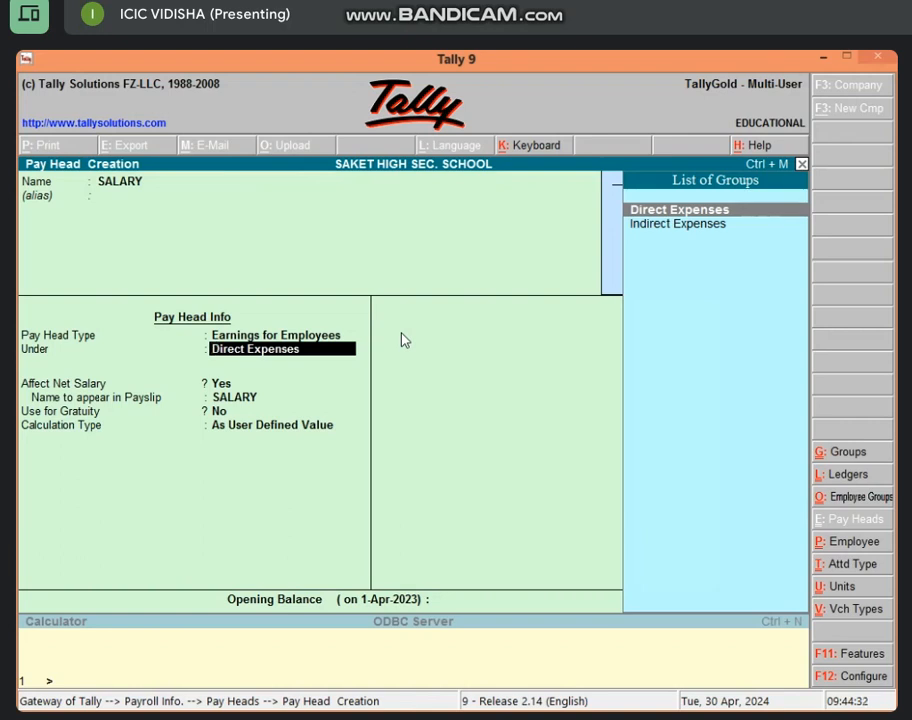
Keep the SALARY pay head under Direct Expenses, affecting net salary, with calculation As User Defined Value, and save it
key(Return)
key(Return)
key(Return)
key(Return)
key(Return)
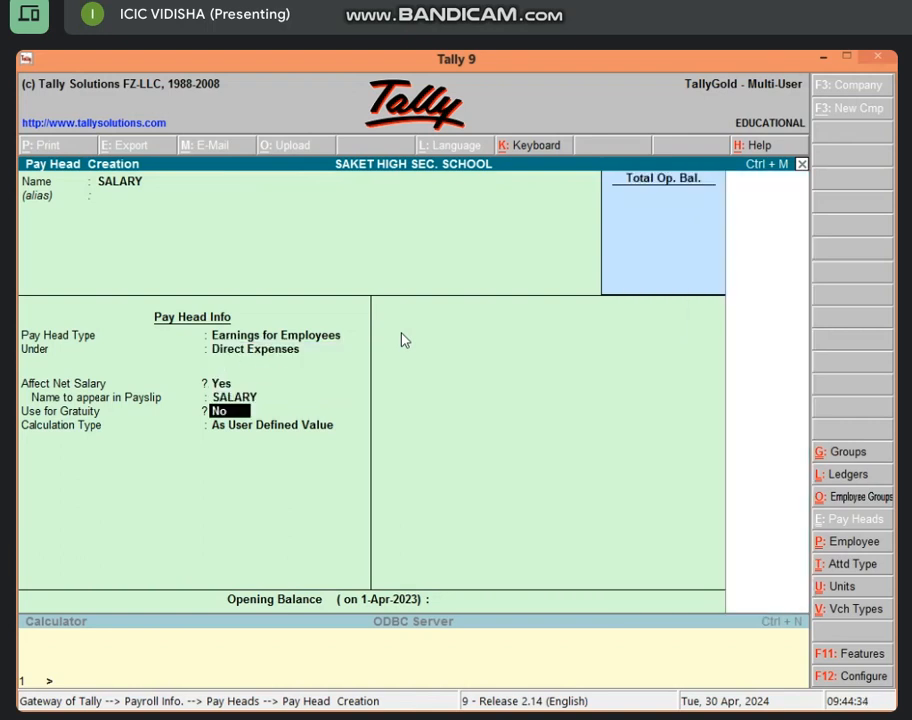
key(Return)
key(Return)
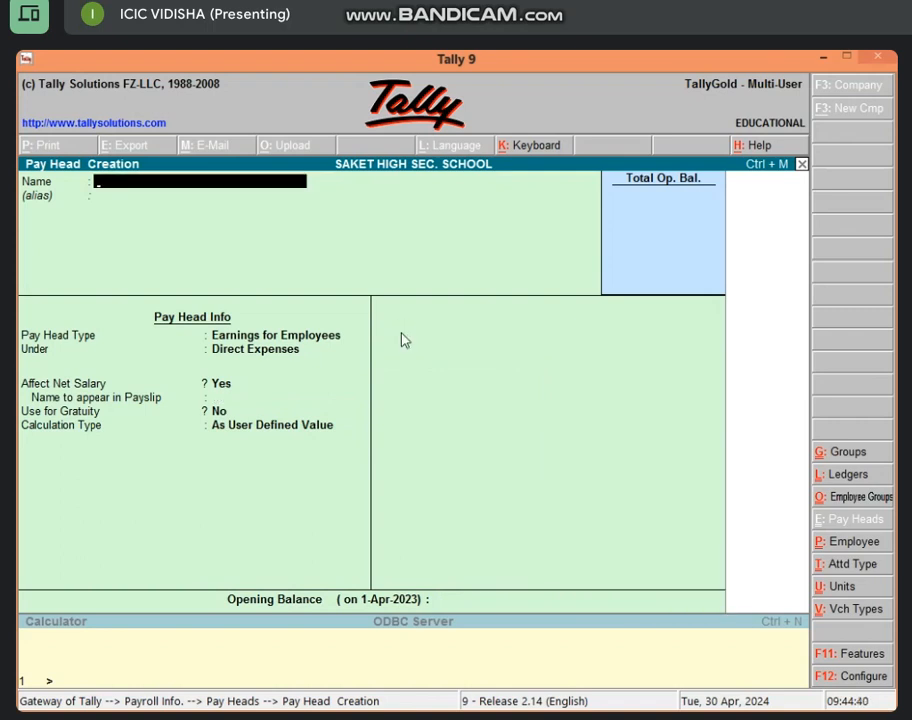
Start another pay head named LEAVE with the type Deductions from Employees
text(LEAVE)
key(Return)
key(Return)
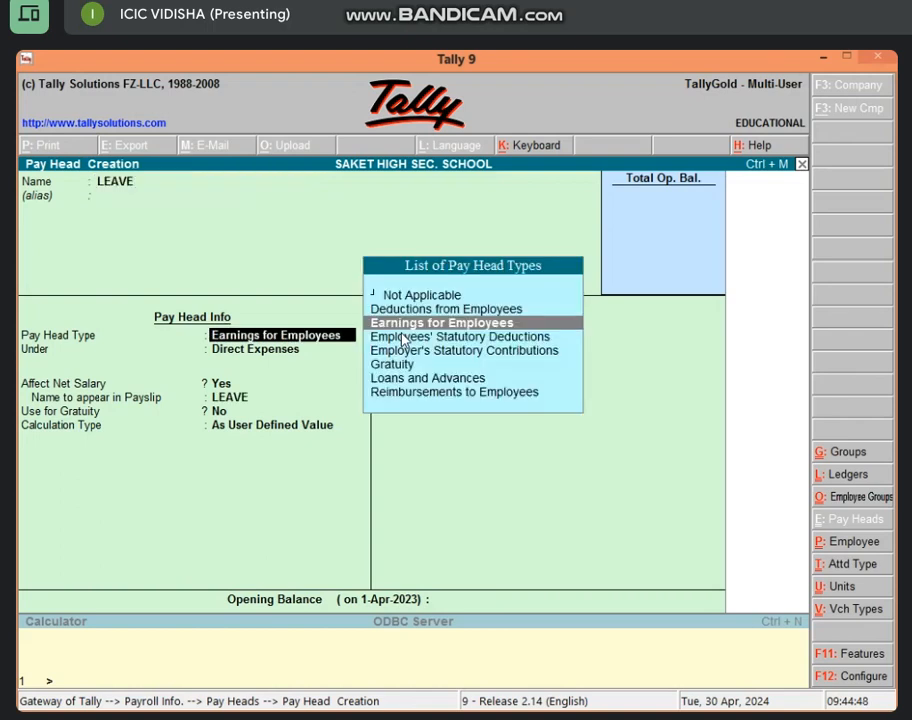
key(Up)
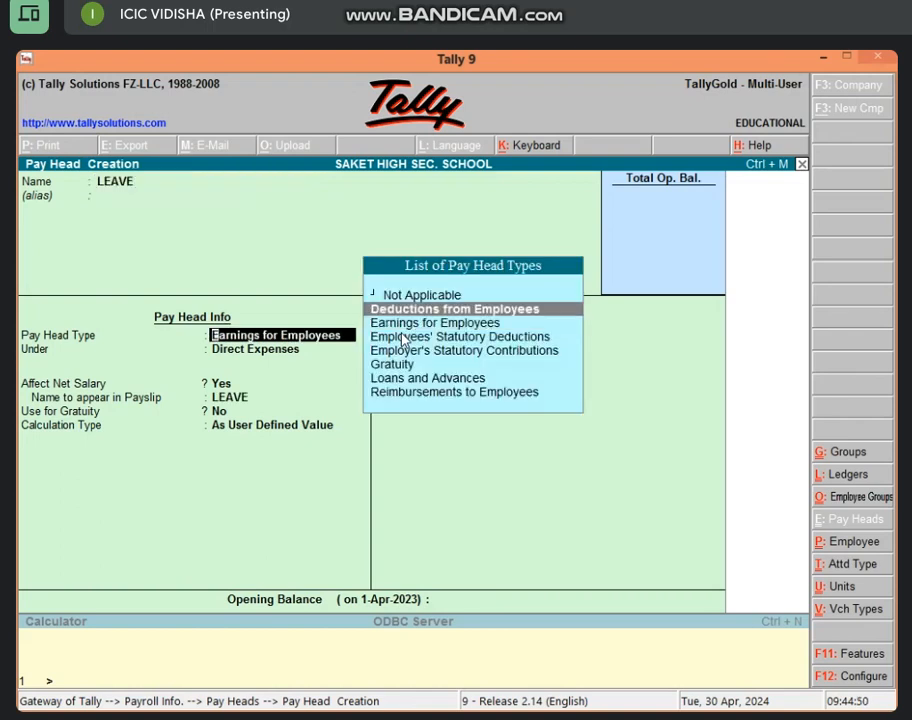
key(Down)
key(Up)
key(Return)
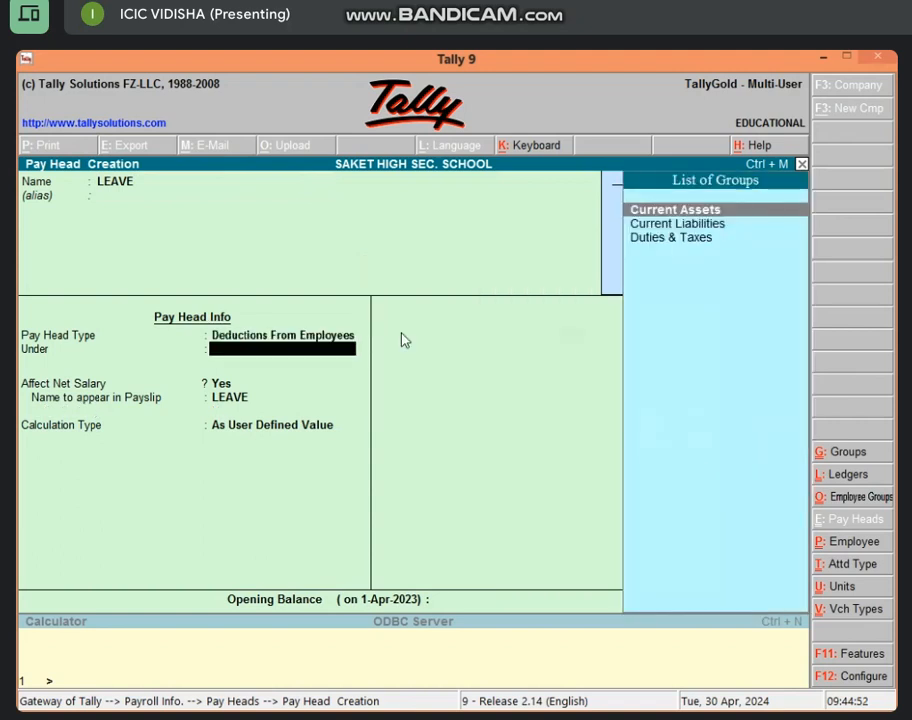
Place the LEAVE pay head under Current Liabilities with calculation As User Defined Value and save it
key(Down)
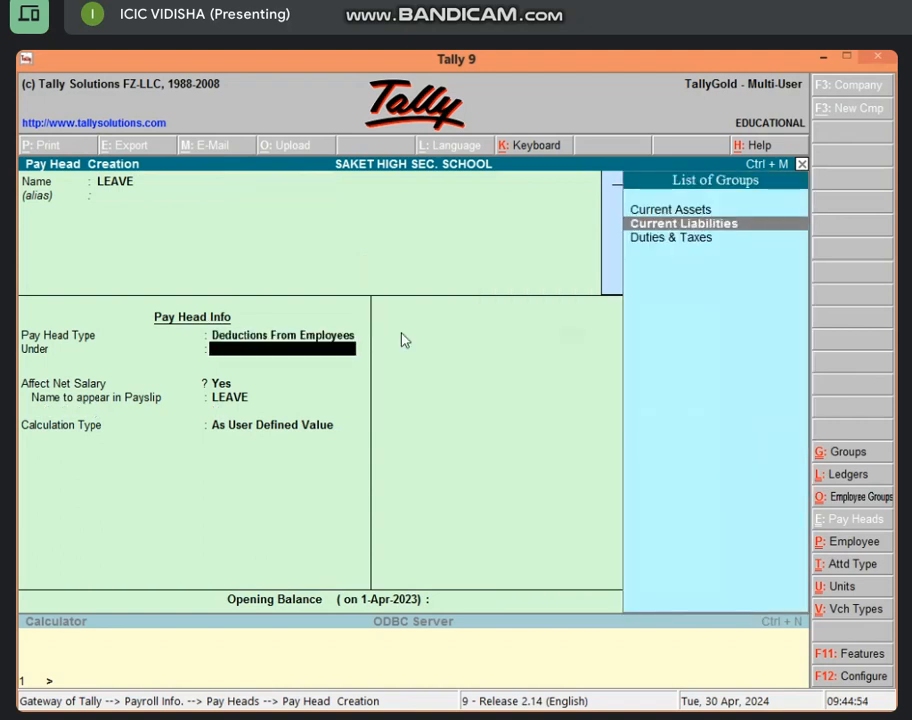
key(Return)
key(Return)
key(Return)
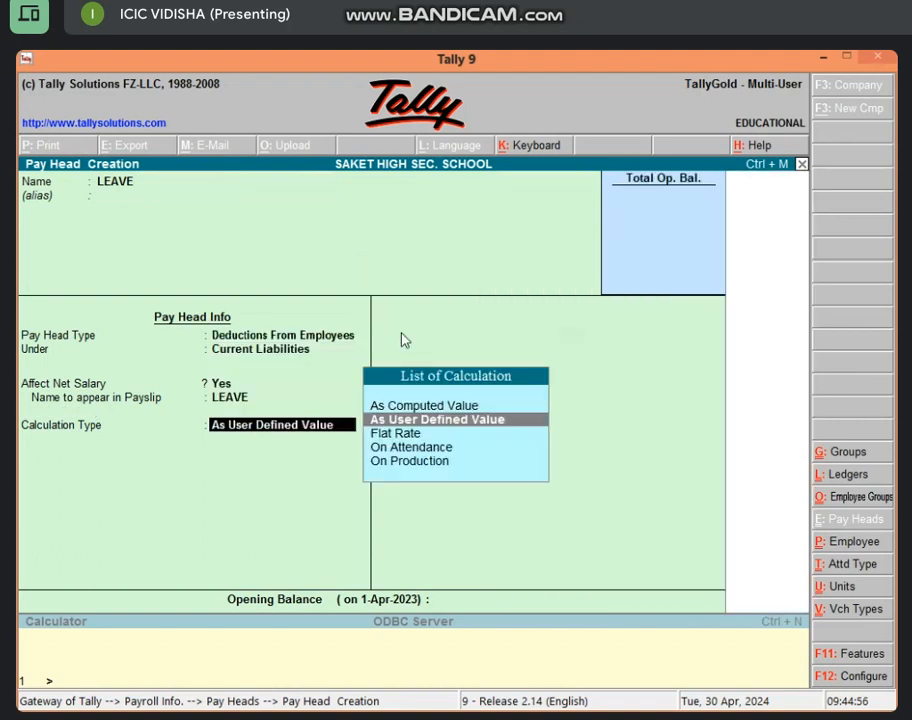
key(Return)
key(Return)
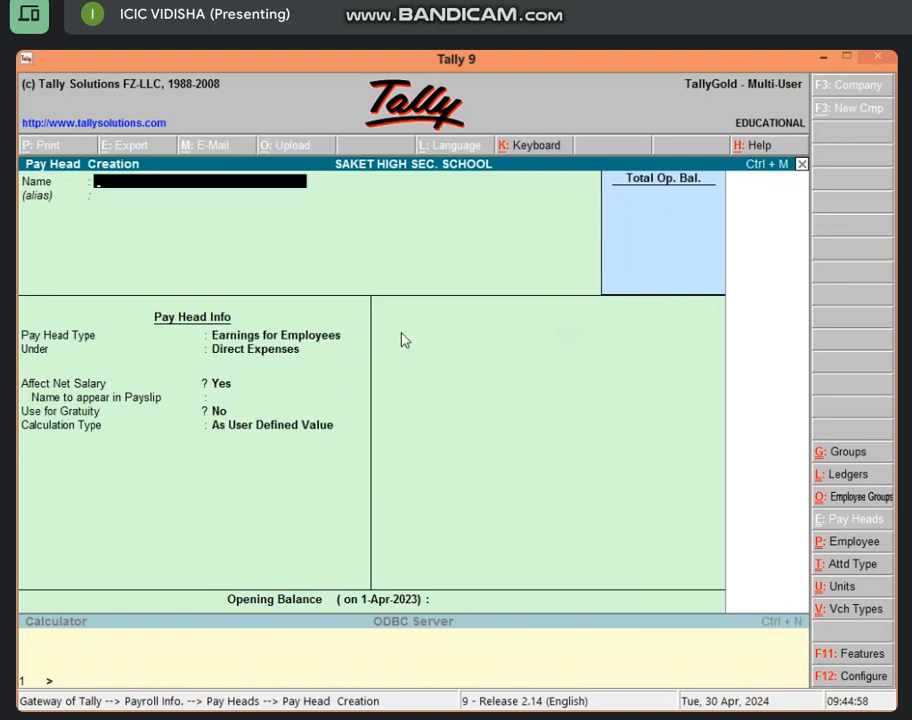
Start a third pay head named ABS with the type Deductions from Employees
text(ABS)
key(Return)
key(Return)
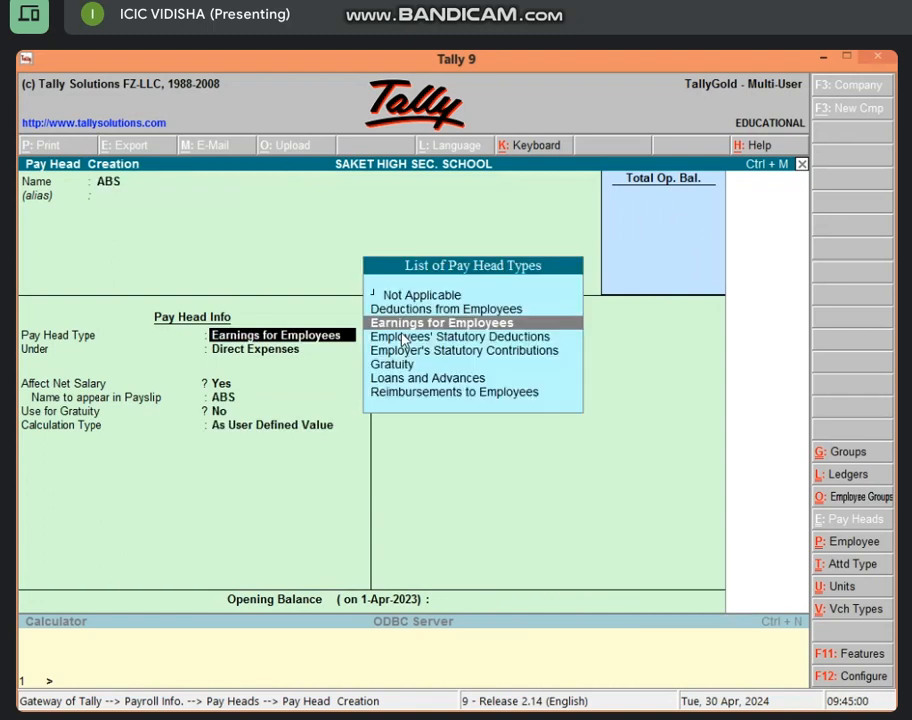
key(Up)
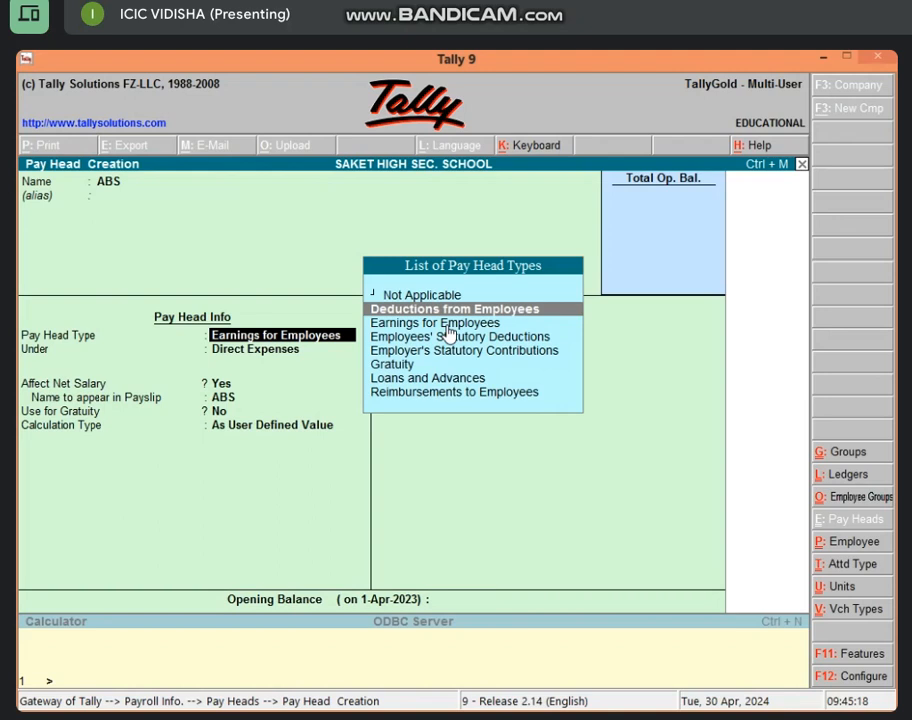
key(Return)
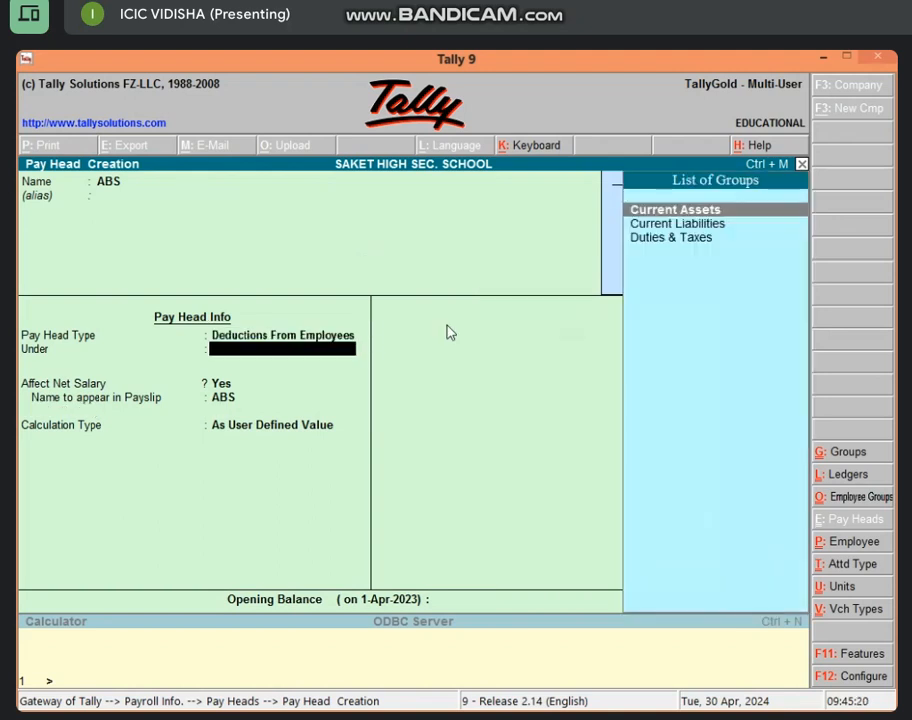
Place the ABS pay head under Current Liabilities with calculation As User Defined Value and save it
key(Down)
key(Return)
key(Return)
key(Return)
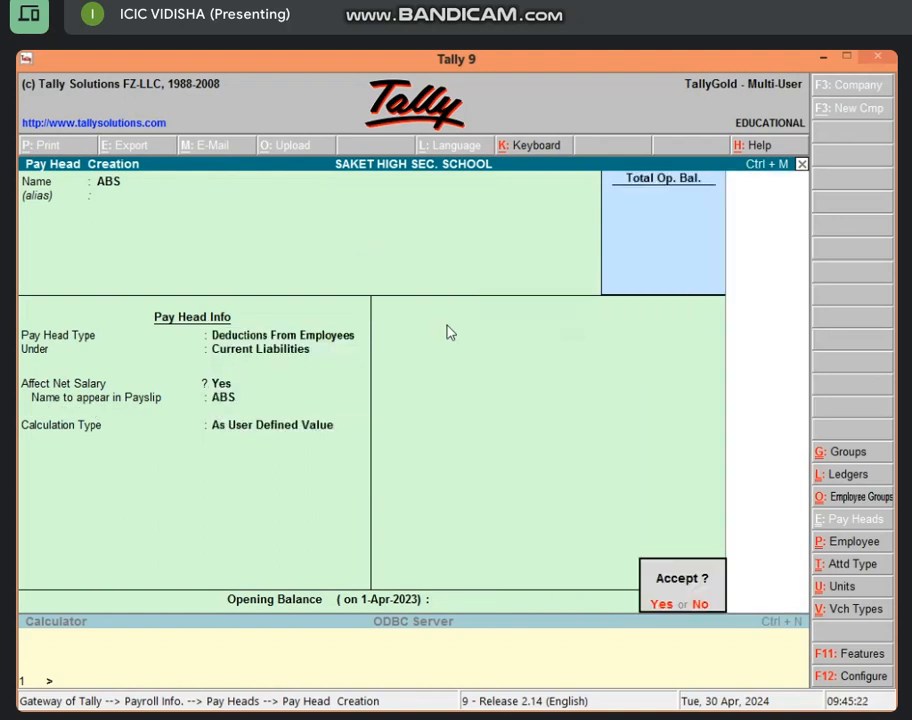
key(Return)
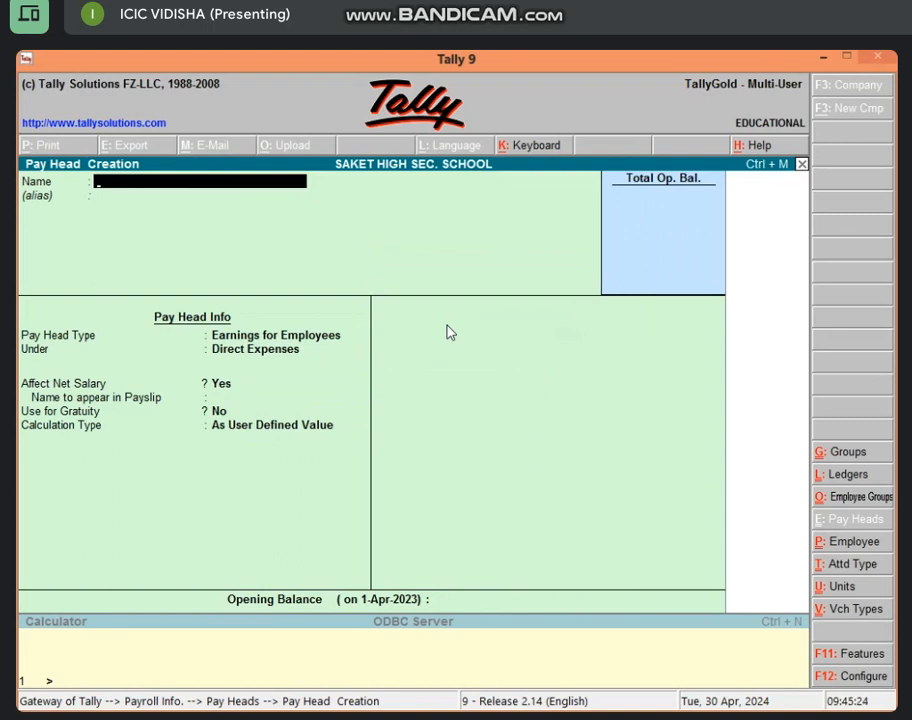
Start a fourth pay head named COMMISSION with the type Earnings for Employees
text(COMMISSION)
key(Return)
key(Return)
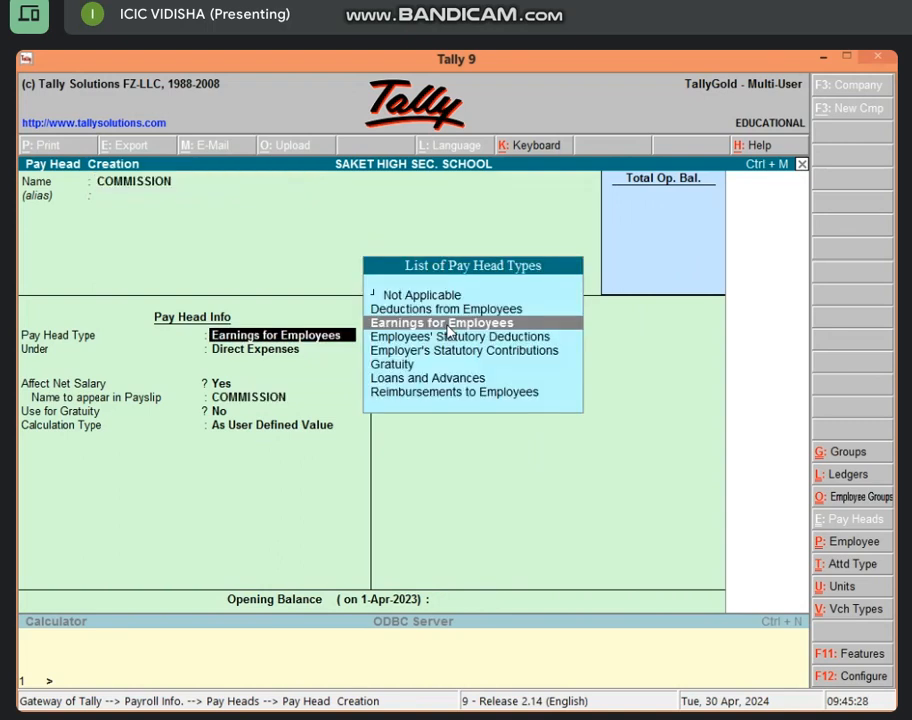
key(Return)
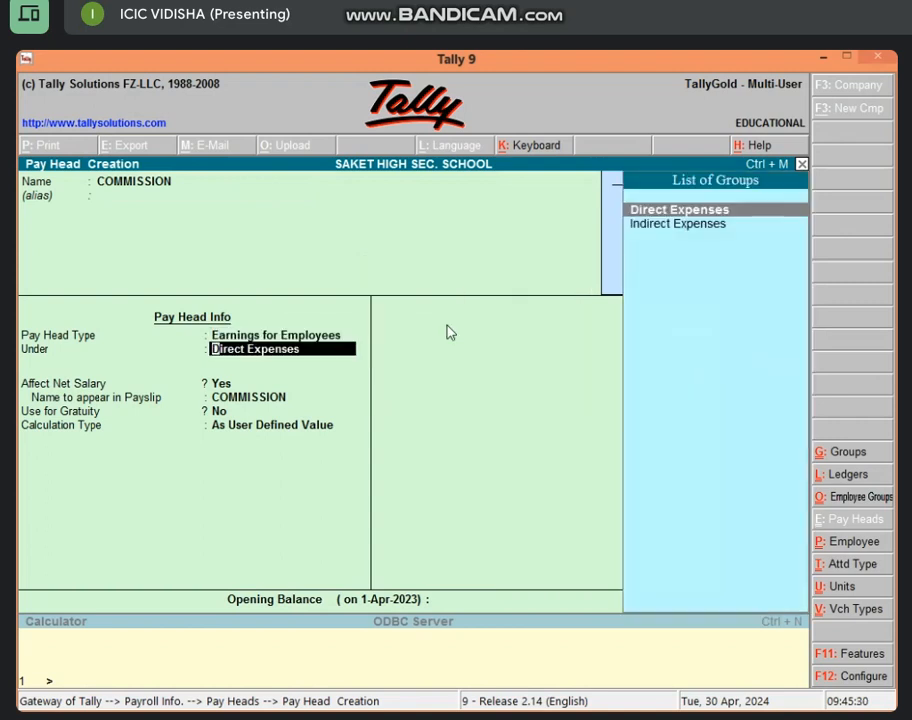
Place the COMMISSION pay head under Indirect Expenses with gratuity set to No and calculation As User Defined Value, save it and leave pay head creation
key(Down)
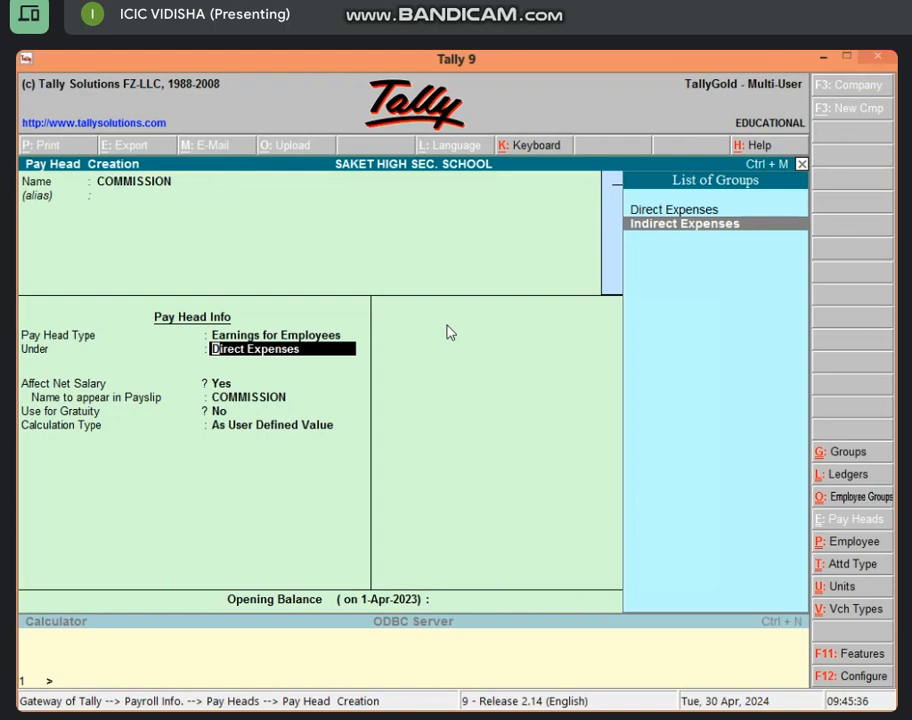
key(Return)
key(Return)
key(Return)
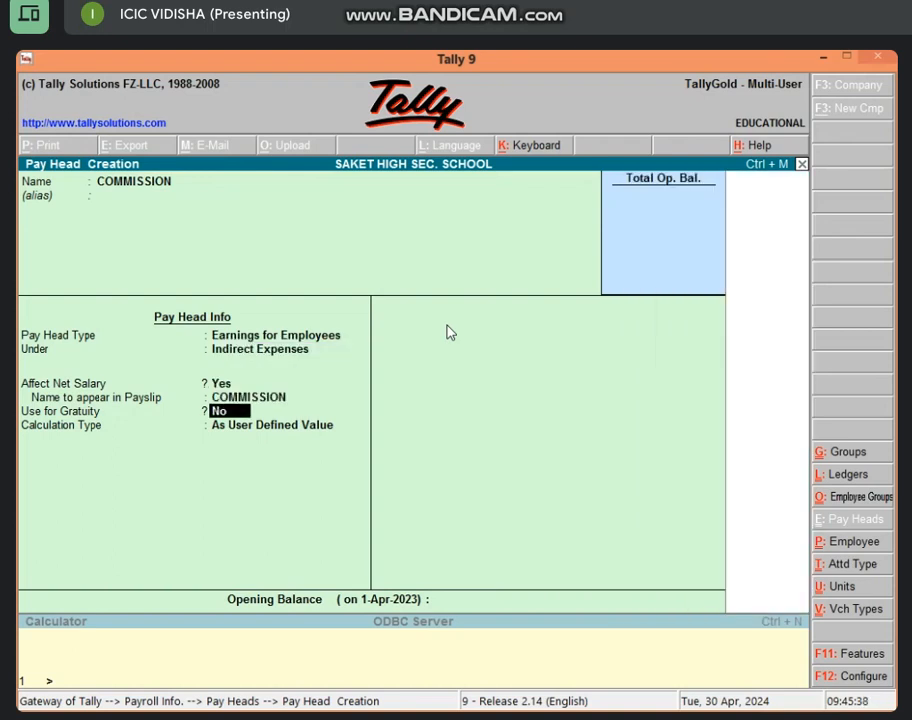
key(Return)
key(Return)
key(Return)
key(Return)
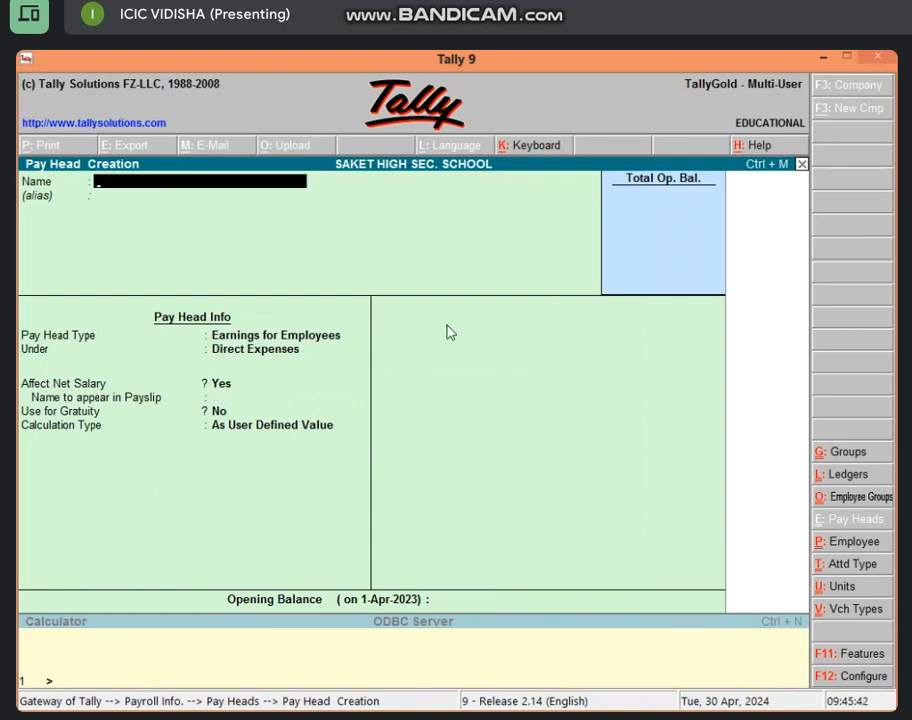
key(Escape)
key(Escape)
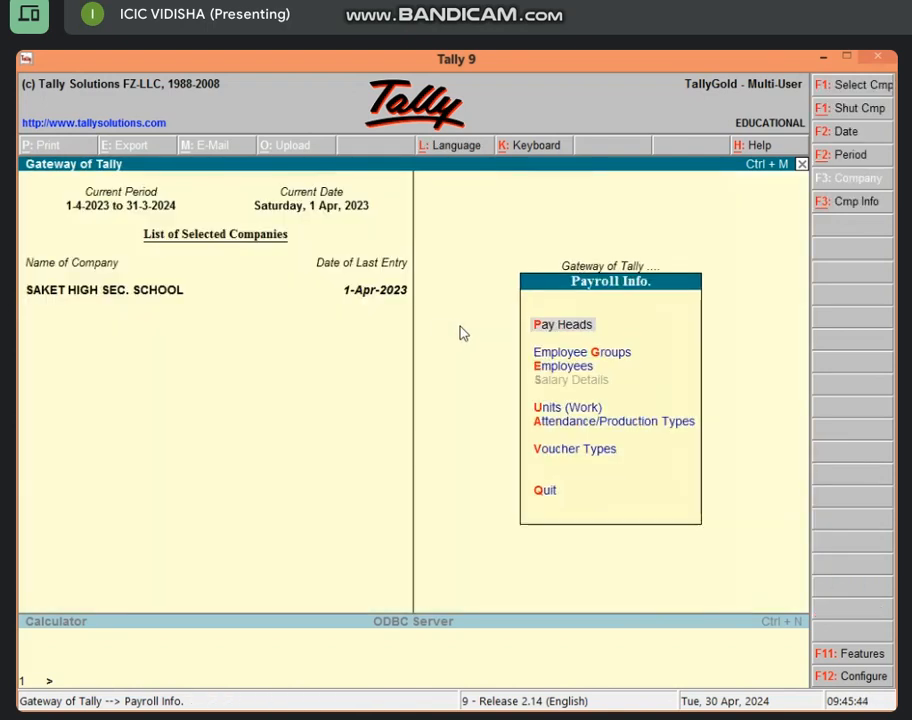
Create a single employee group named MATH under Primary
click(598, 366)
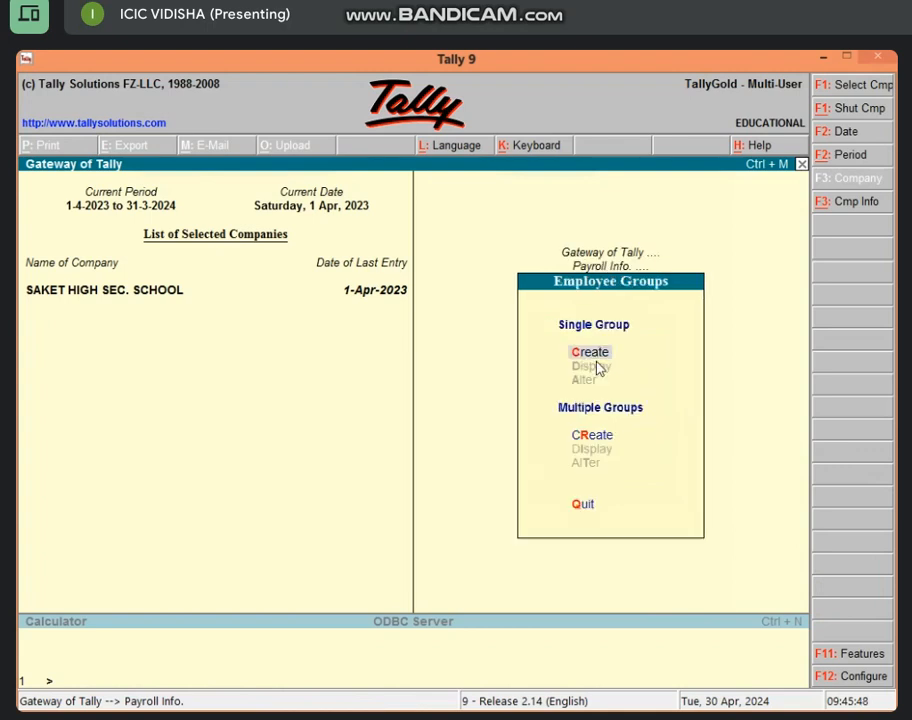
key(Return)
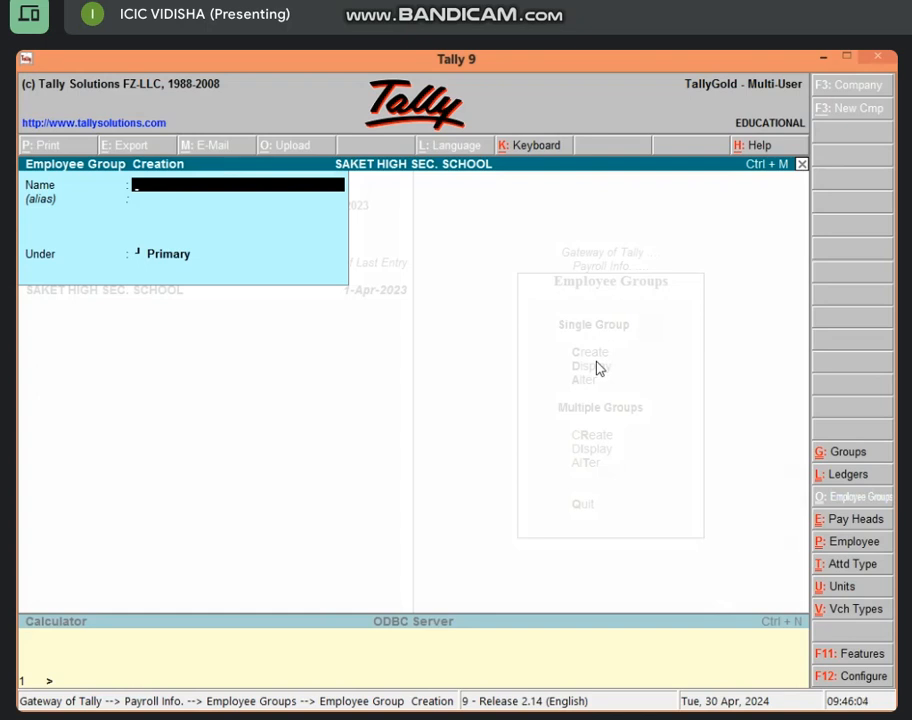
text(MATH)
key(Return)
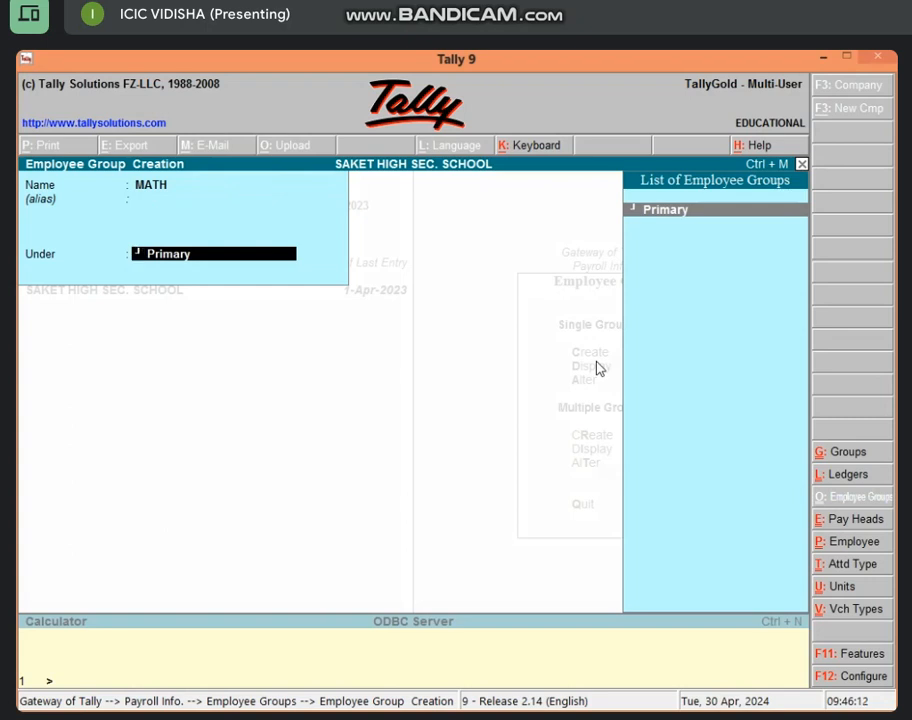
key(ctrl+a)
Create an employee group named ENGLISH under Primary, without an alias
text(EN)
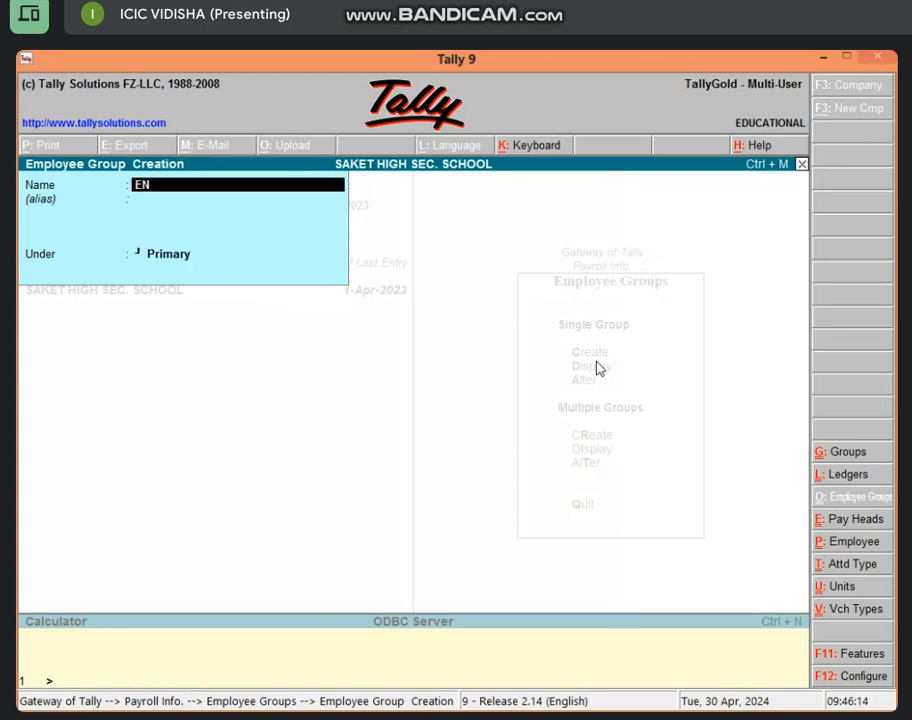
text(GLISH)
key(BackSpace)
key(BackSpace)
key(BackSpace)
key(BackSpace)
key(BackSpace)
text(GLISH)
key(Return)
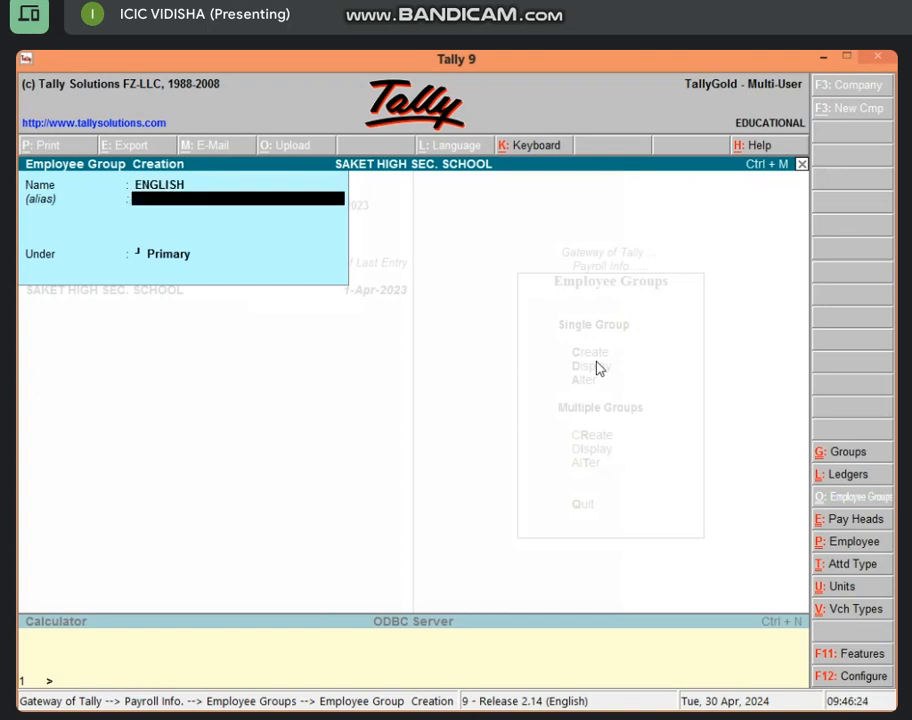
key(Return)
key(Return)
Create an employee group named HINDI under Primary, without an alias
text(HINDI)
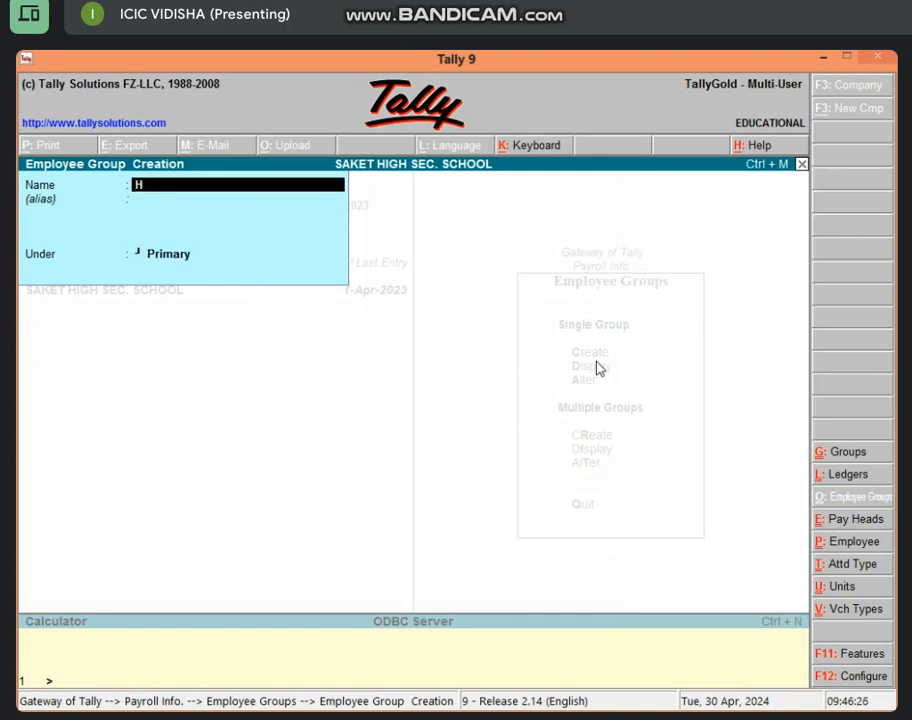
key(Return)
key(Return)
key(Return)
Create an employee group named BIO under Primary and return to the Gateway of Tally
text(BIO)
key(Return)
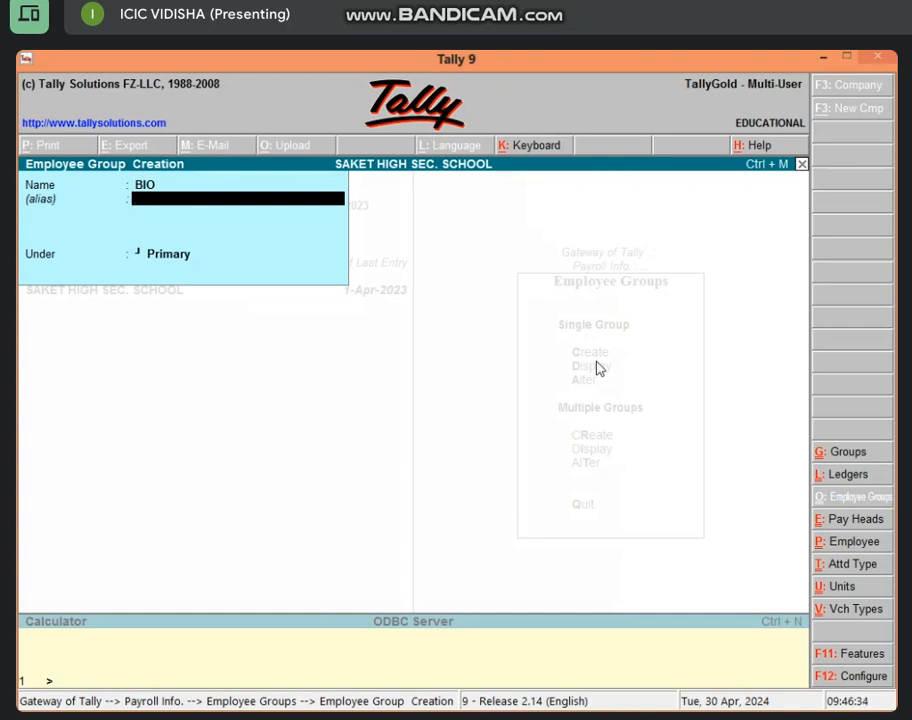
key(Return)
key(Return)
key(Return)
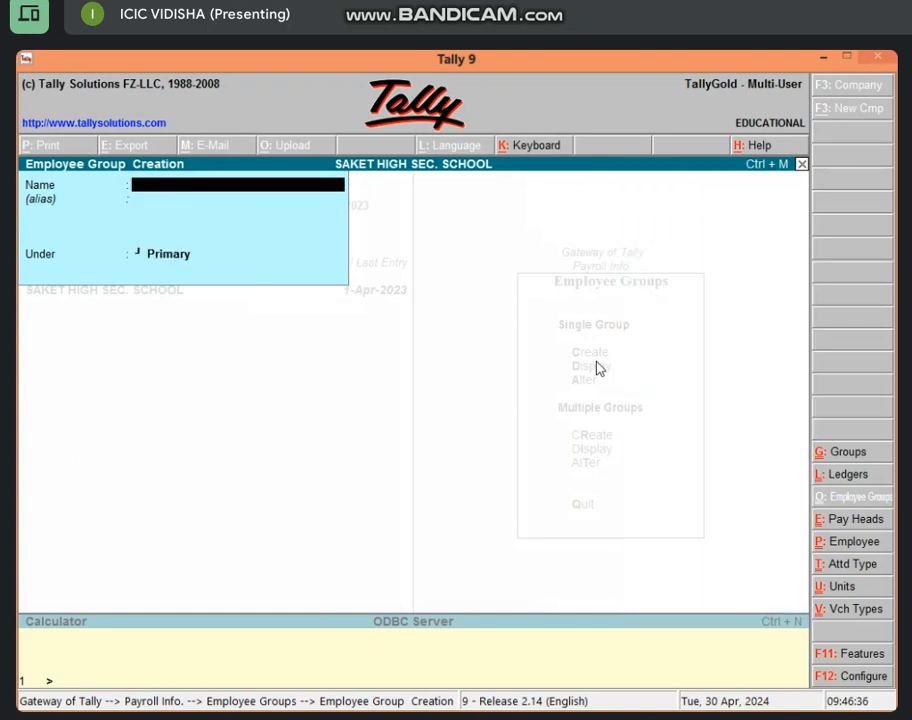
key(Escape)
key(Escape)
key(Escape)
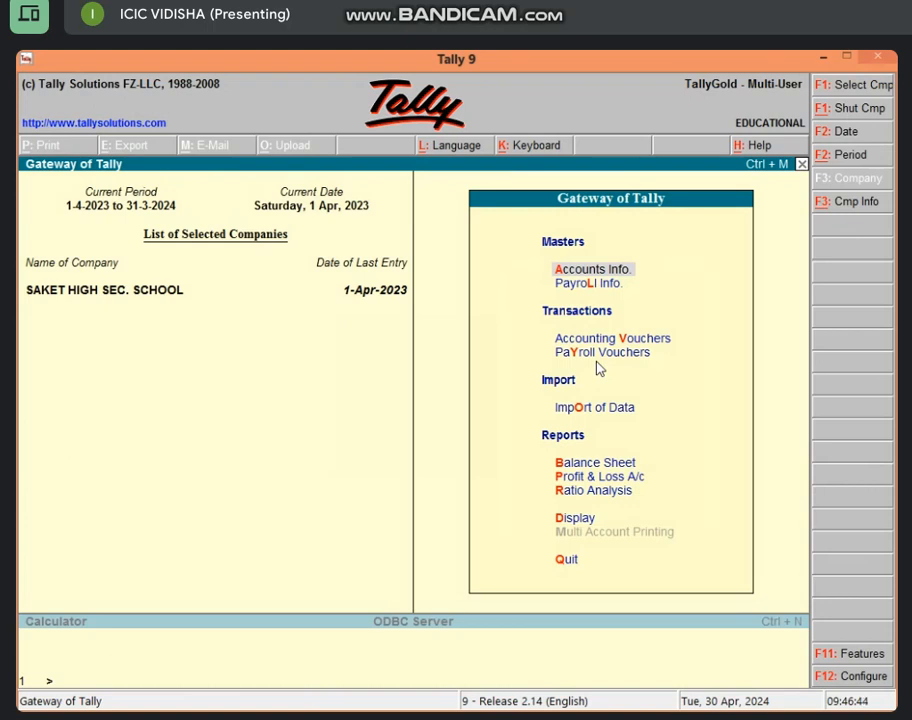
Start a single employee record from the payroll masters and enter the employee's name without an alias
click(591, 290)
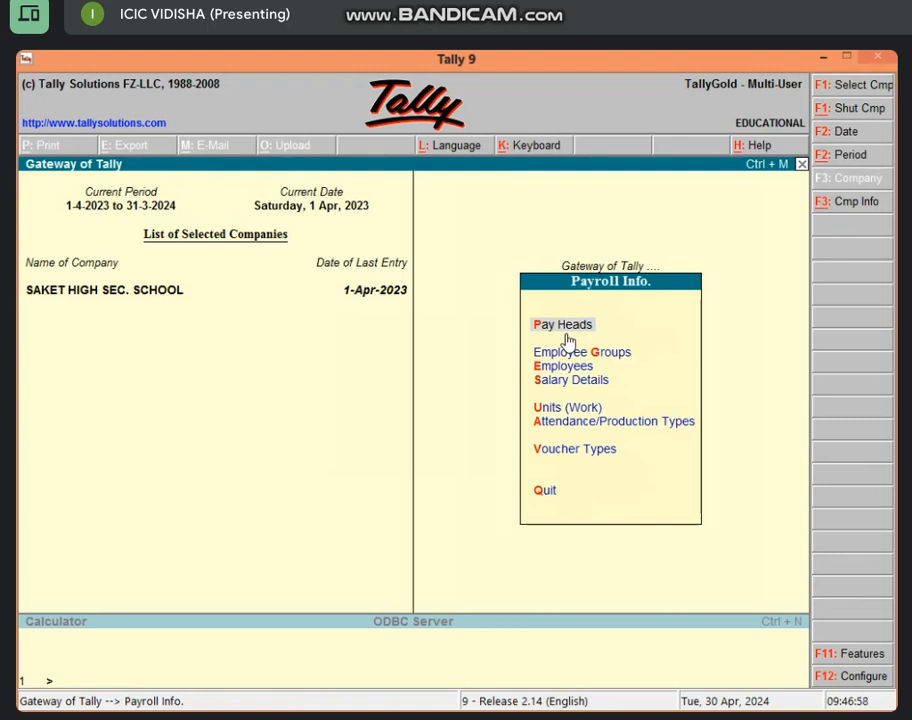
key(Down)
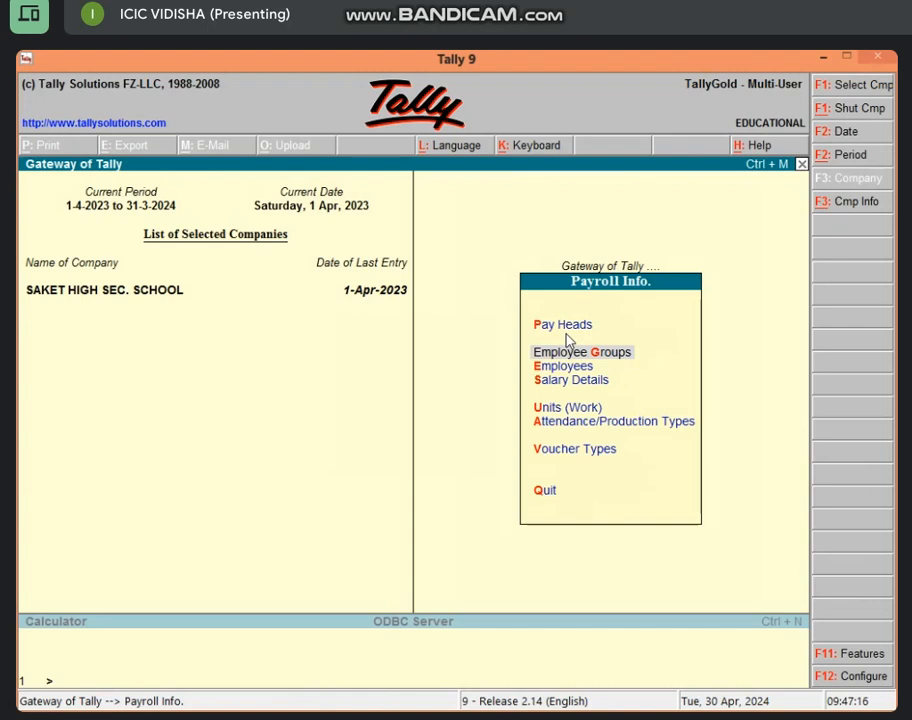
key(Down)
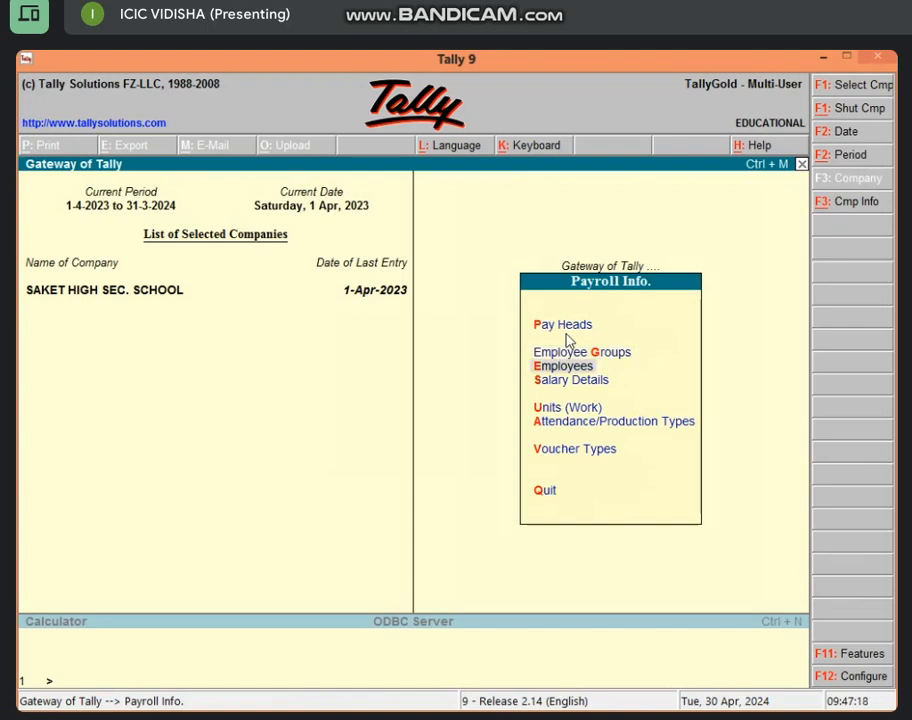
key(Return)
key(Return)
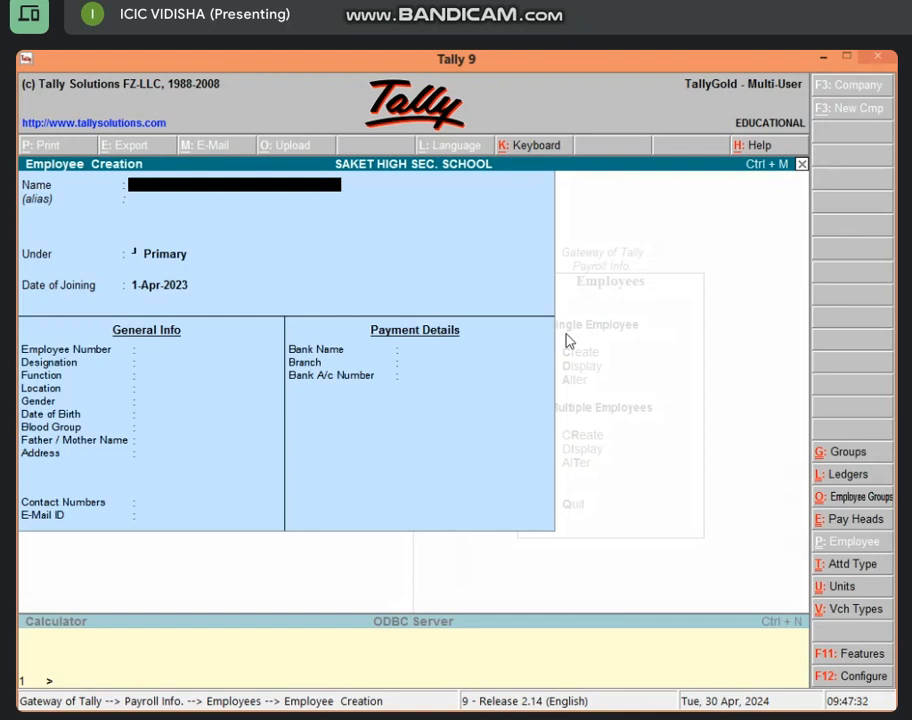
text(ARUN)
key(Return)
key(Return)
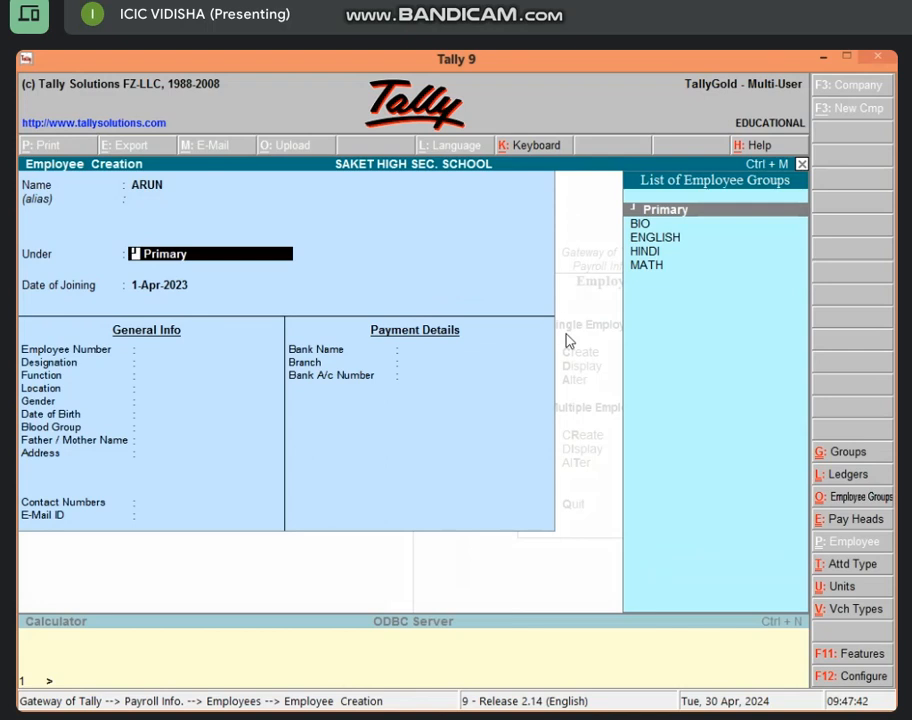
Assign the employee to the MATH group
key(Down)
key(Down)
key(Down)
key(Down)
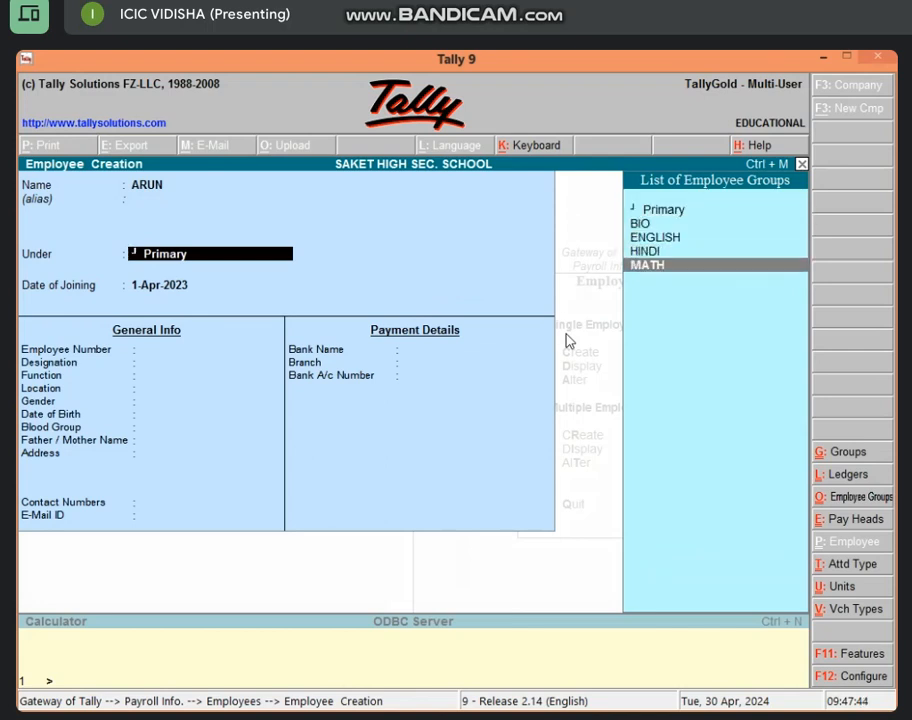
key(Return)
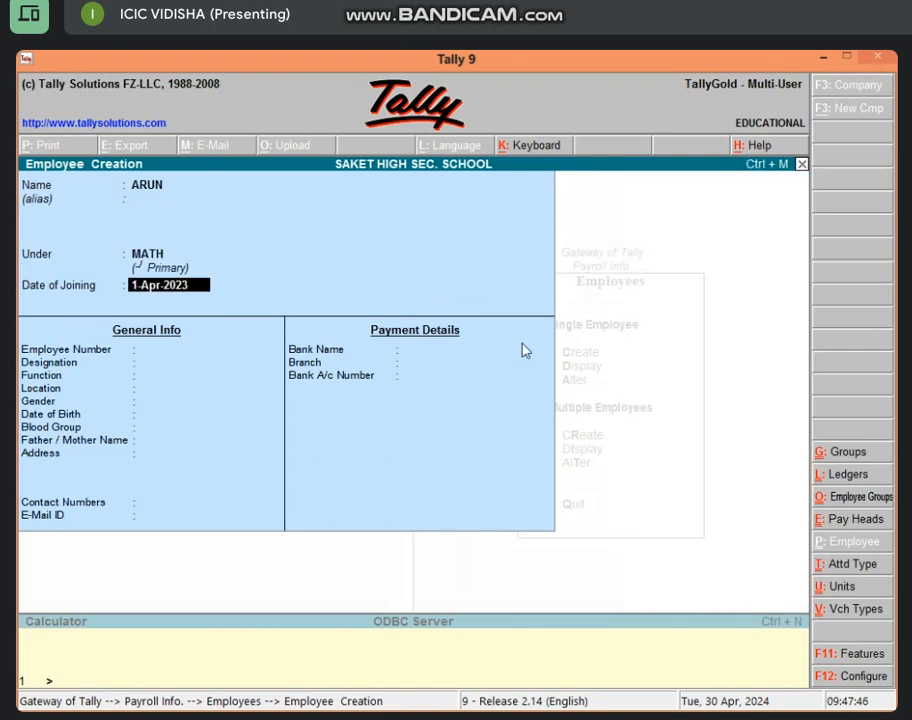
click(159, 253)
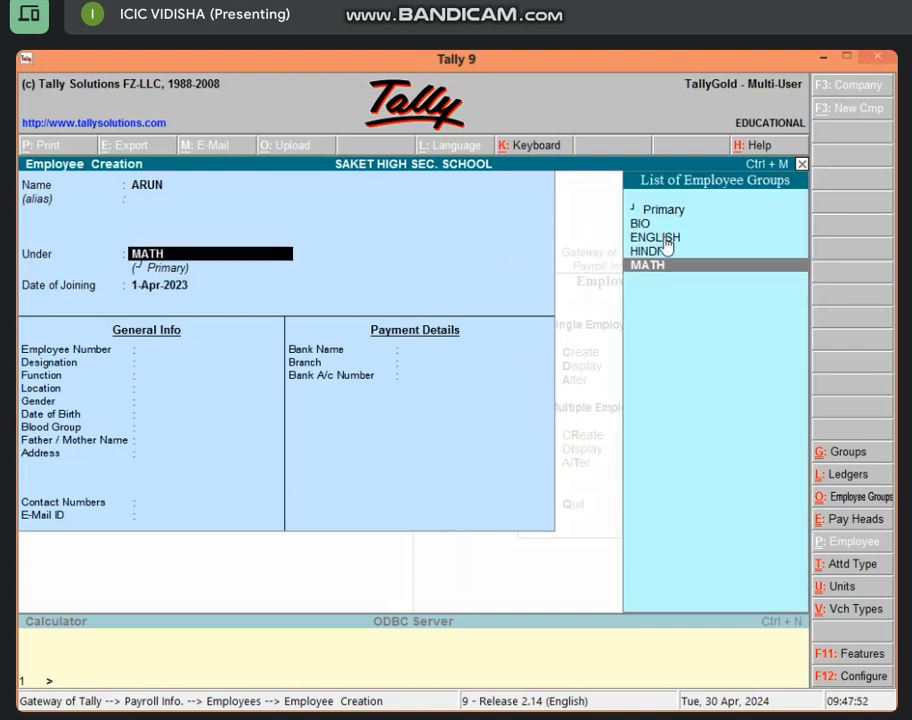
key(Return)
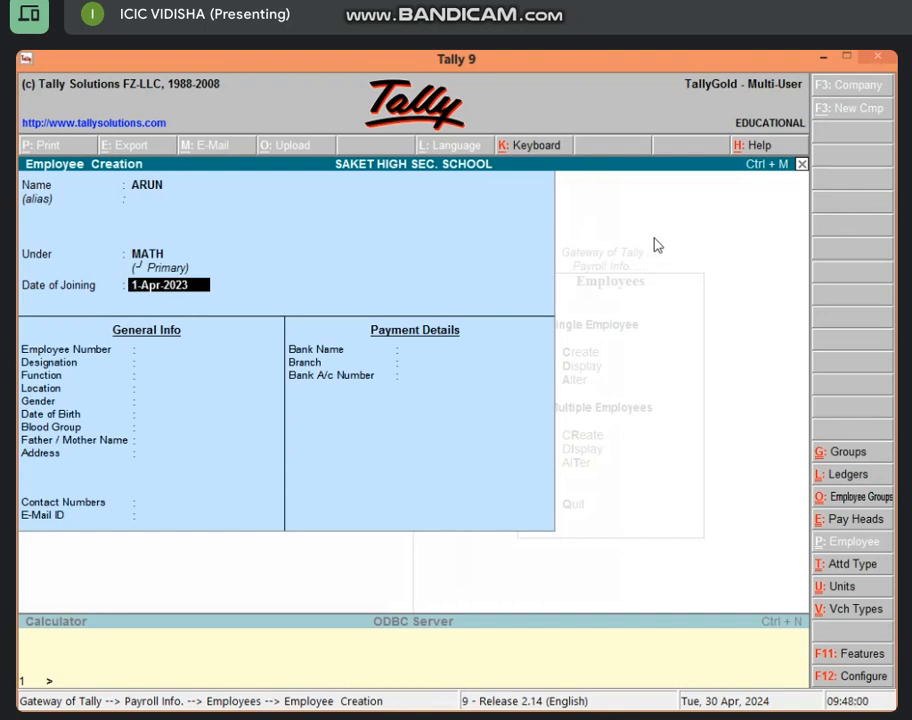
Keep the joining date 1-Apr-2023, leave the general info and payment details blank, and save the MATH employee's record
key(Return)
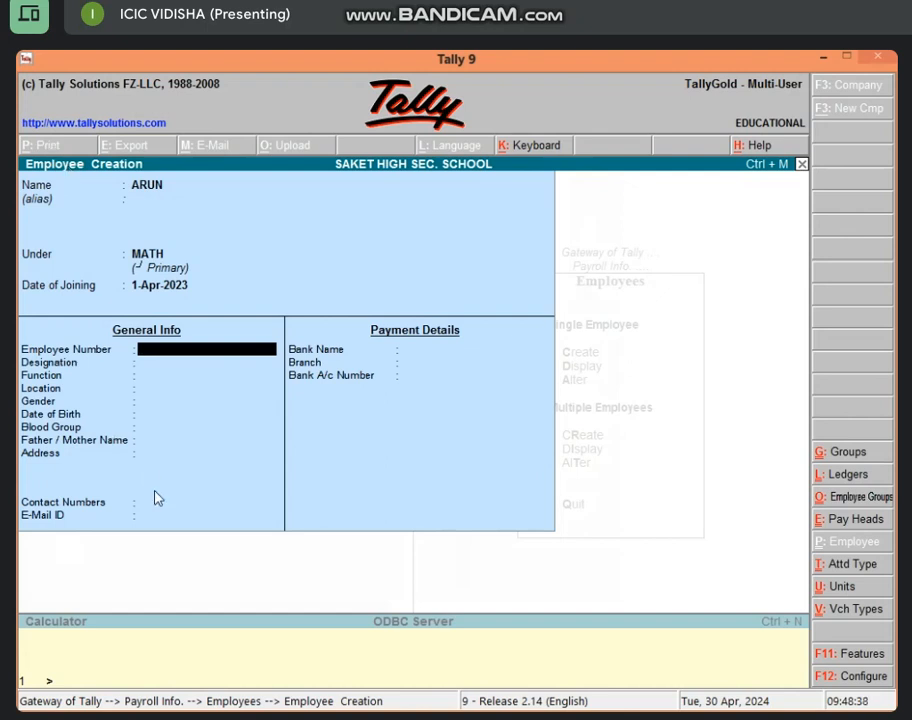
key(Return)
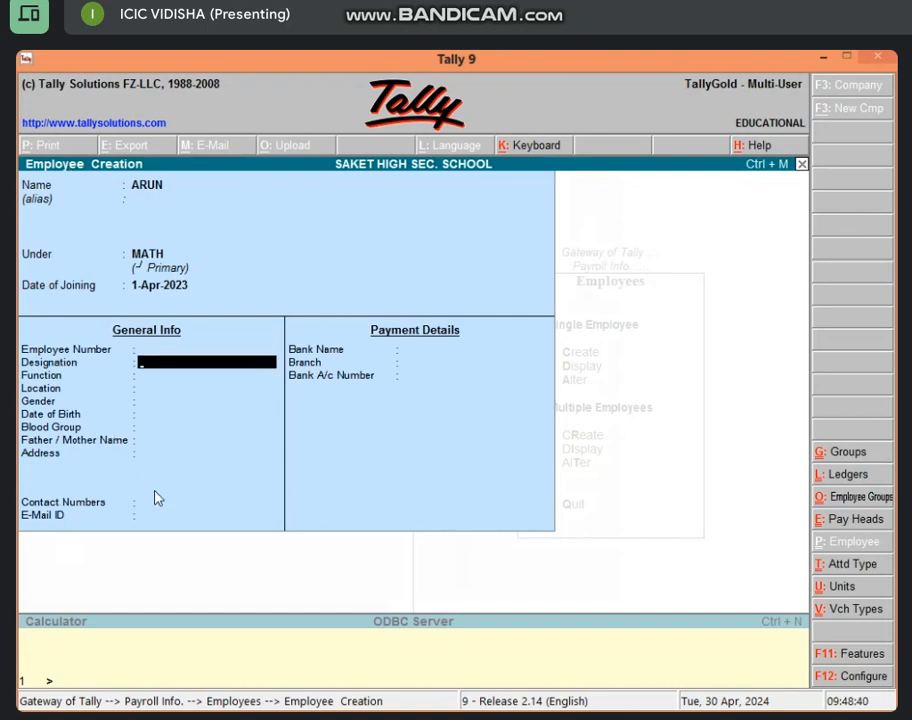
key(Return)
key(Return)
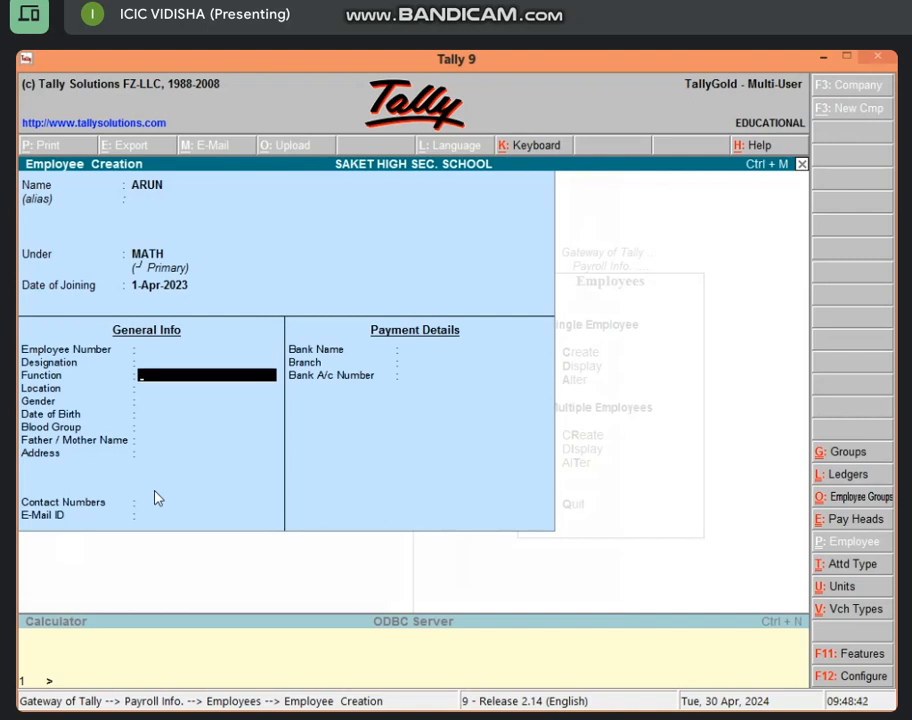
key(Return)
key(Return)
key(Return)
key(Return)
key(Return)
key(Return)
key(Return)
key(Return)
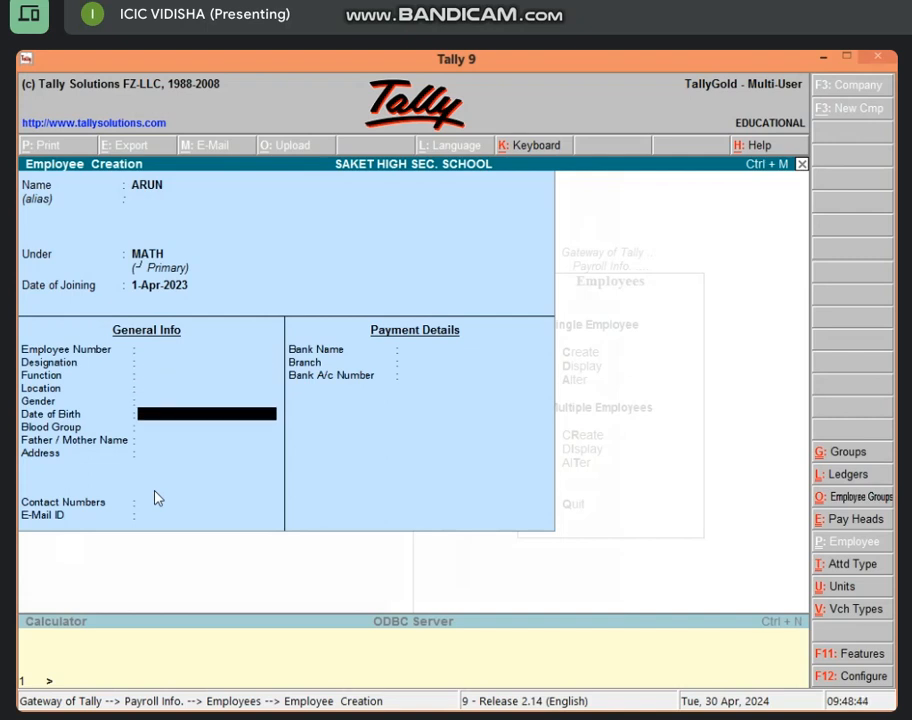
key(Return)
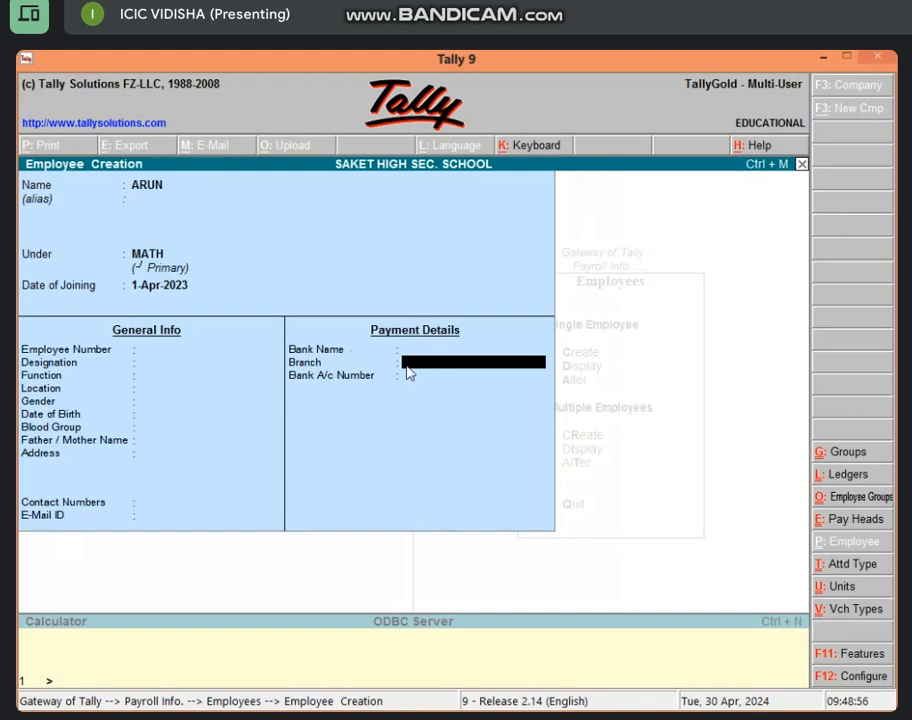
key(Return)
key(Return)
key(Return)
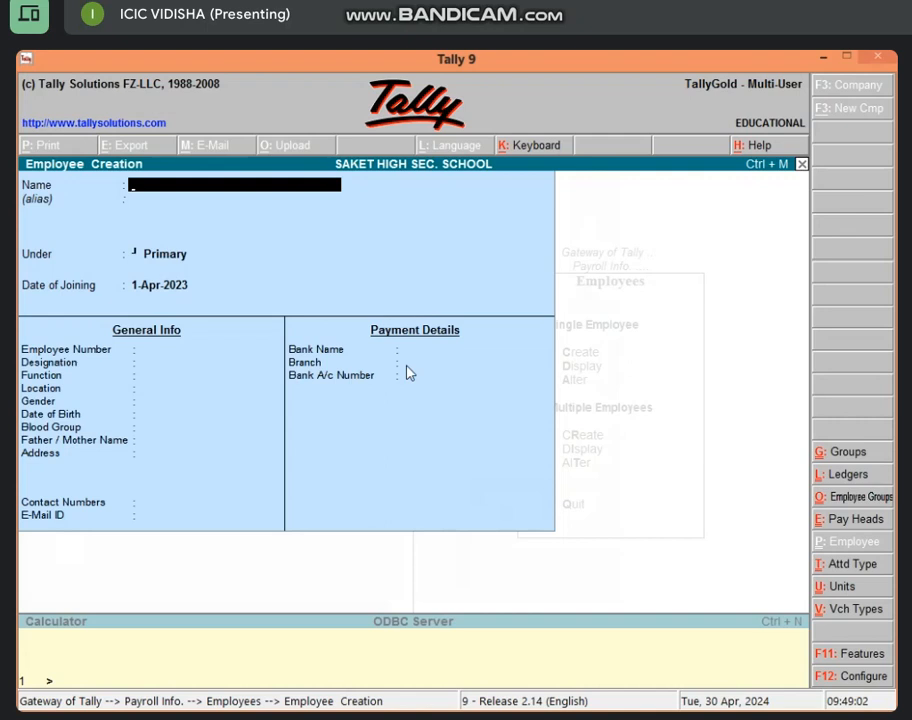
Start a second employee record with the employee's name, under the BIO group, with joining date 1-Apr-2023
text(SOURABH)
key(Return)
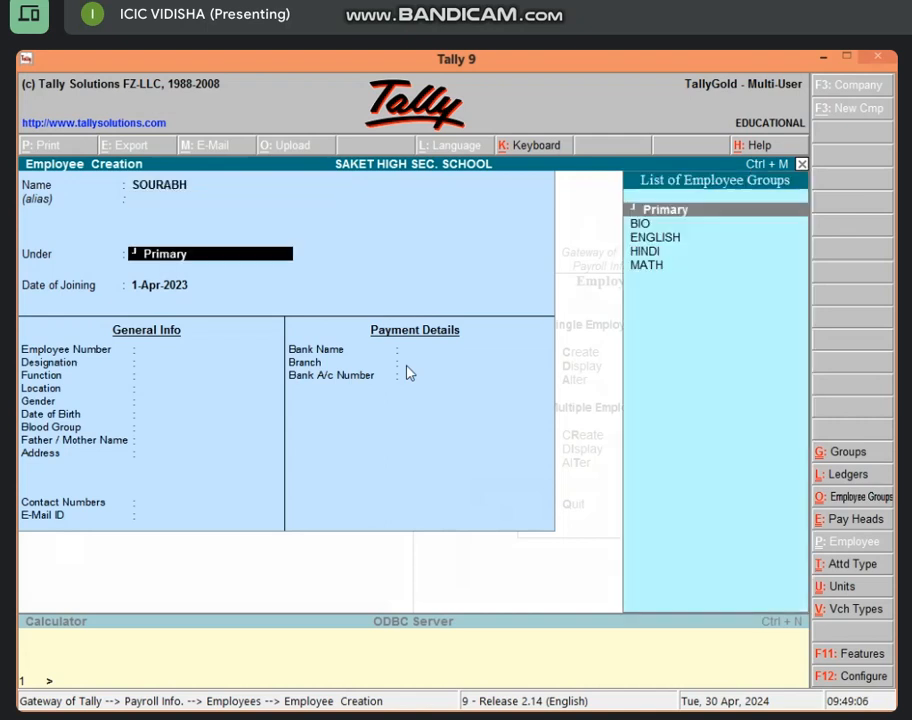
key(Down)
key(Return)
key(Return)
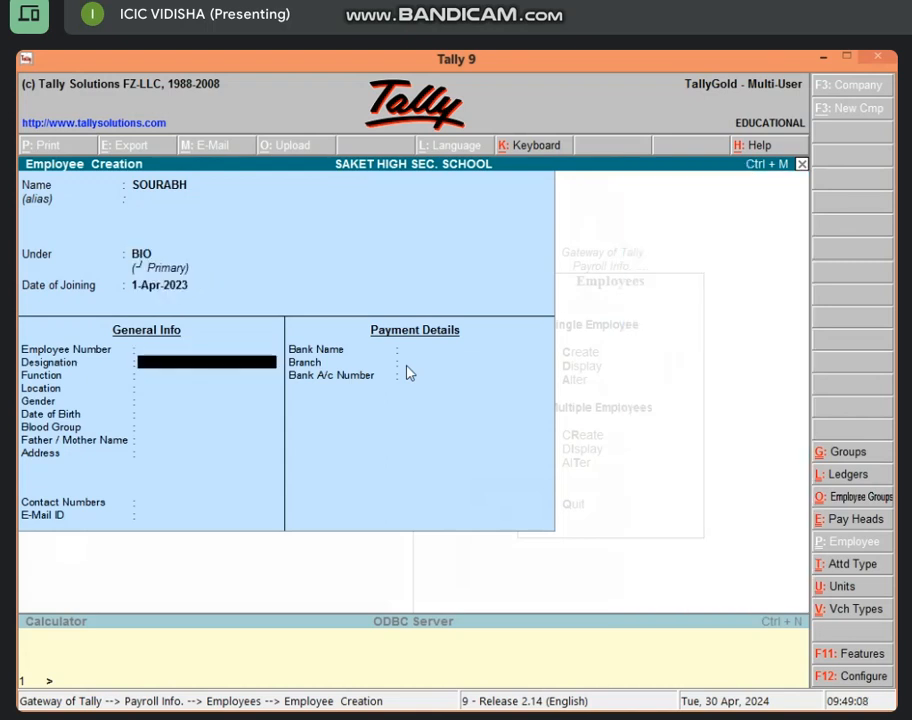
Leave the BIO employee's general info and payment details blank, and save the record
key(Return)
key(Return)
key(Return)
key(Return)
key(Return)
key(Return)
key(Return)
key(Return)
key(Return)
key(Return)
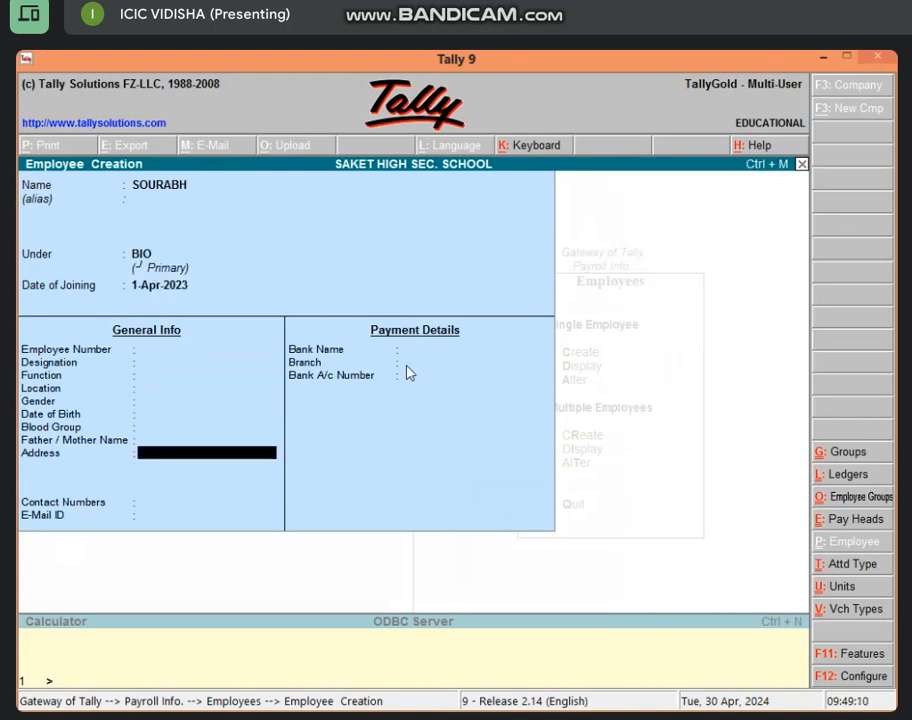
key(Return)
key(Return)
key(Return)
key(Return)
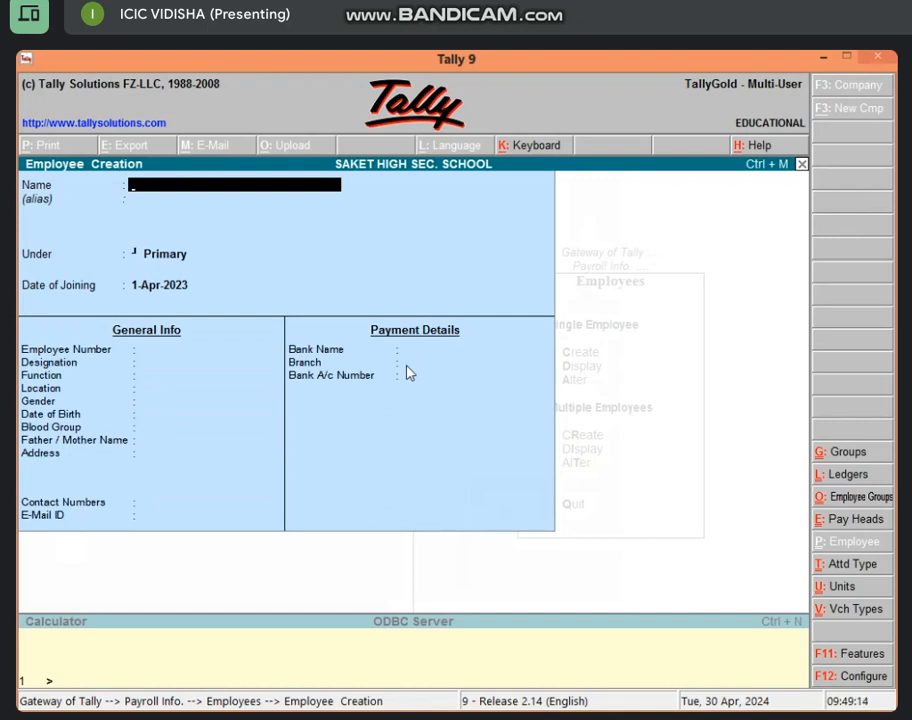
Start a third employee record with the employee's name and no alias, under the ENGLISH group, keeping the joining date 1-Apr-2023
text(DEEPAK)
key(Return)
key(Return)
key(Down)
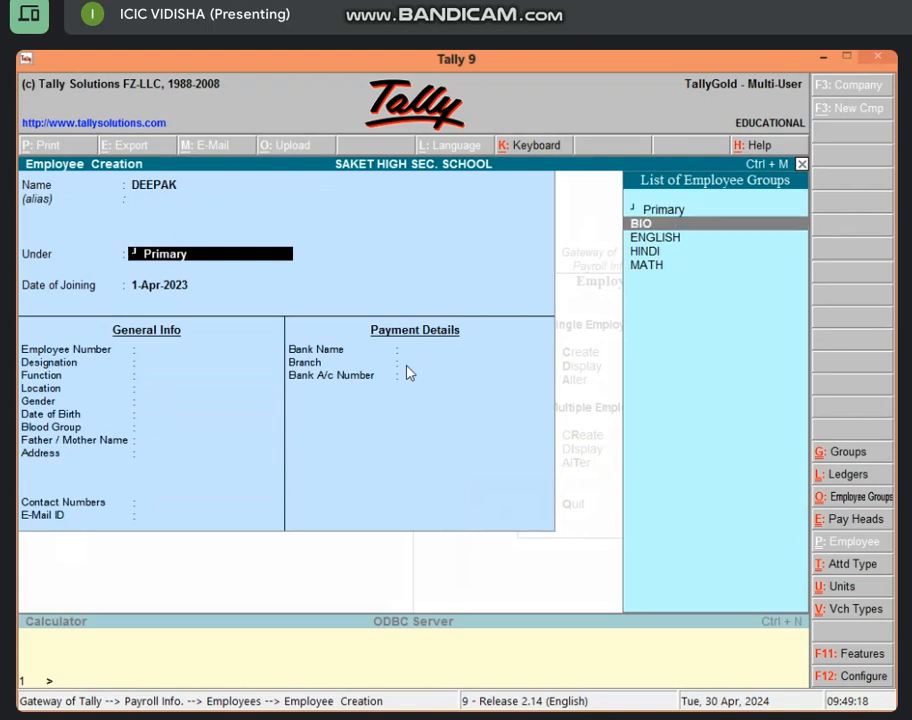
key(Down)
key(Return)
key(Return)
key(Return)
key(Return)
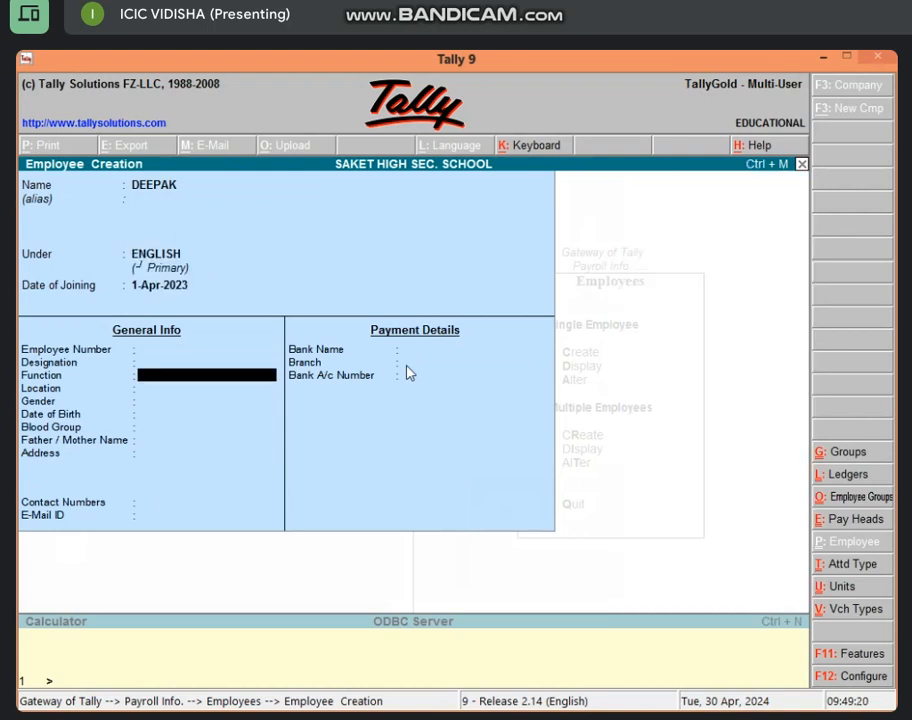
Leave the remaining general info and payment details of the ENGLISH employee blank, and save the record
key(Return)
key(Return)
key(Return)
key(Return)
key(Return)
key(Return)
key(Return)
key(Return)
key(Return)
key(Return)
key(Return)
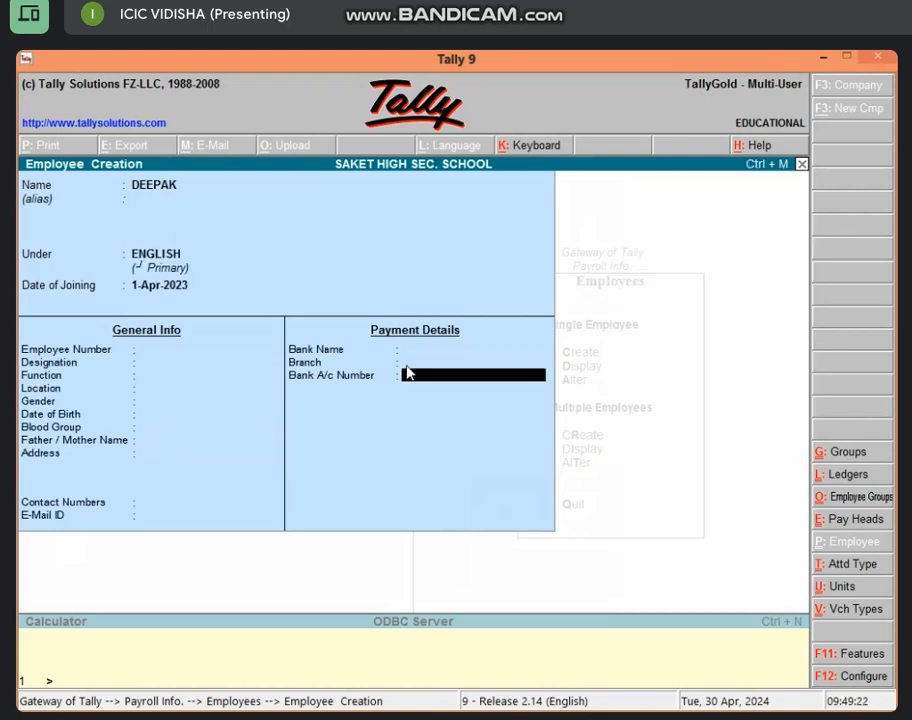
key(Return)
key(Return)
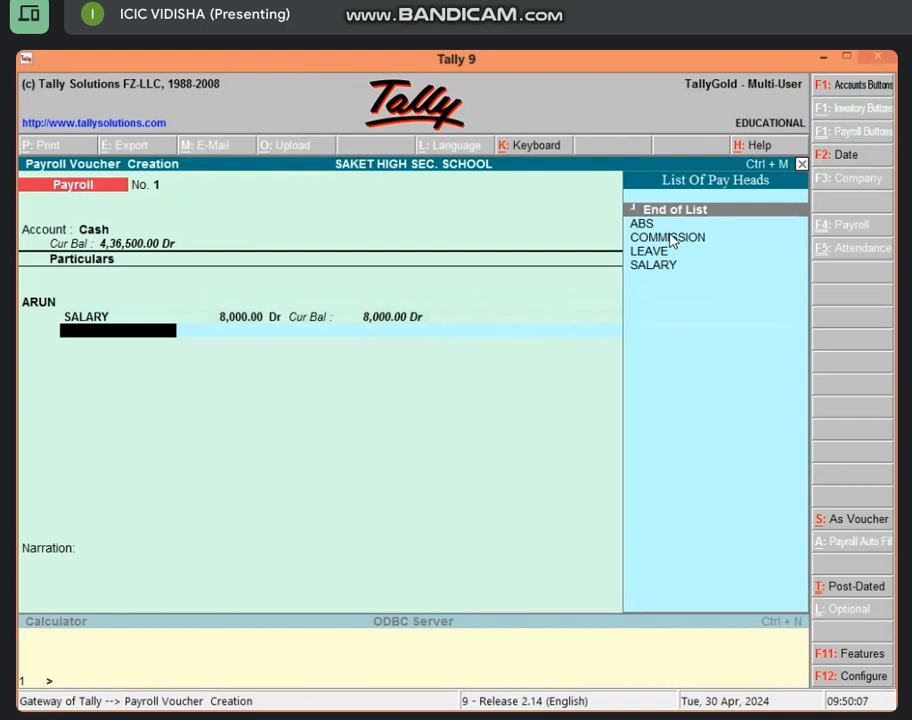
Add the LEAVE pay head with a 200 Cr amount below the employee's SALARY line in the payroll voucher
key(Down)
key(Down)
key(Down)
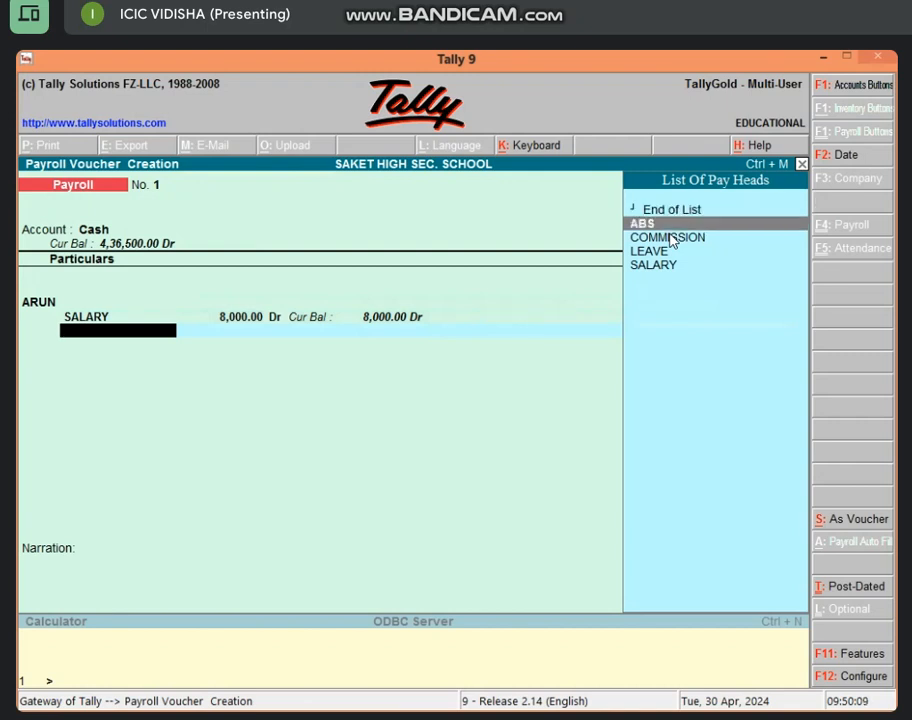
key(Return)
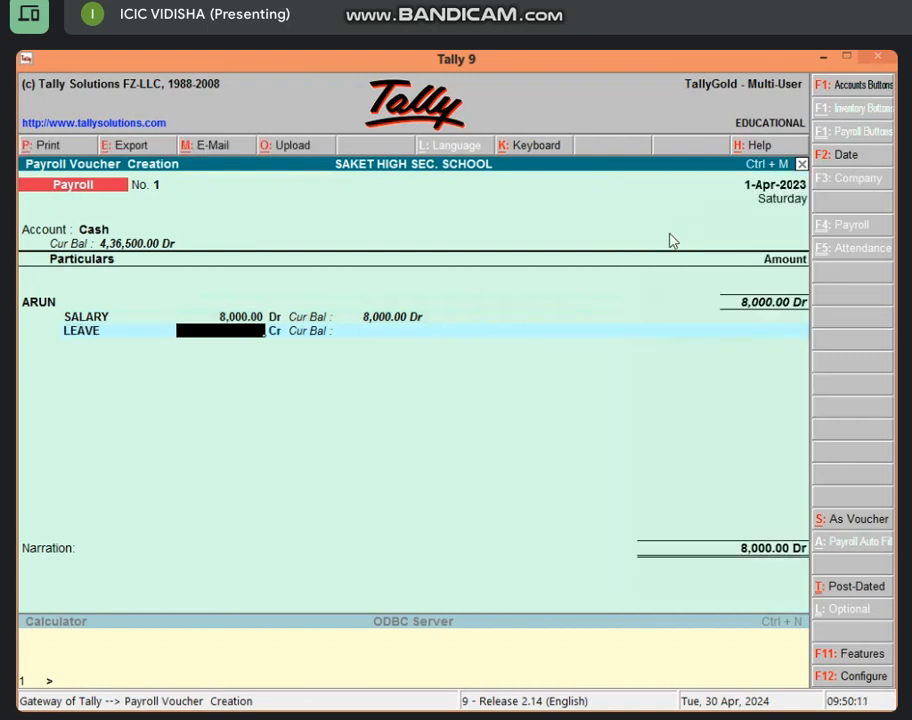
text(200)
key(Return)
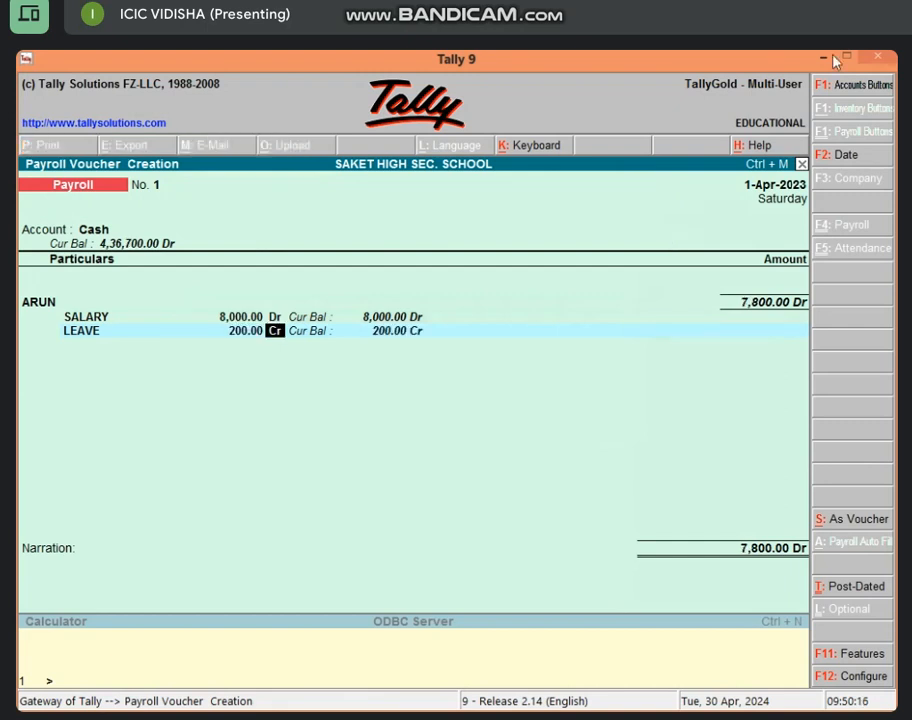